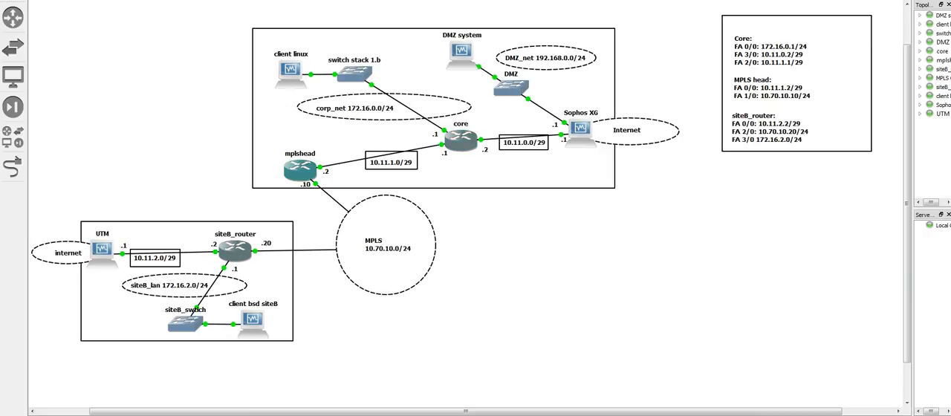
# Open the core router's console and enter global configuration mode from privileged mode
pyautogui.doubleClick(460, 140)
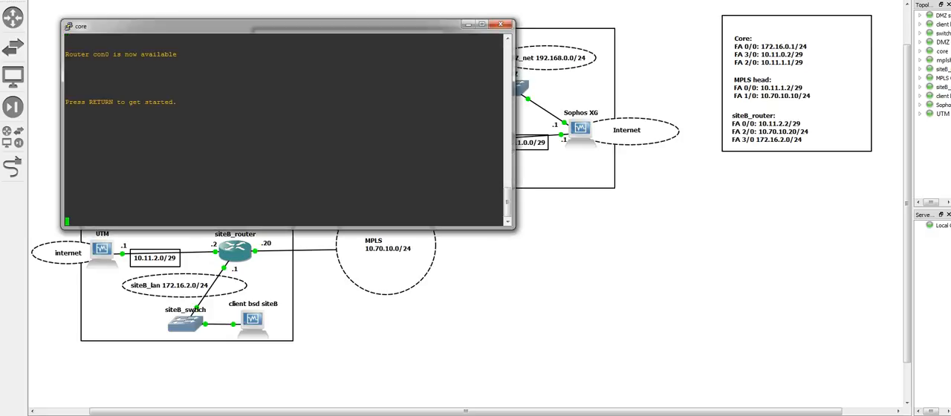
pyautogui.press('Return')
pyautogui.write('en')
pyautogui.press('Return')
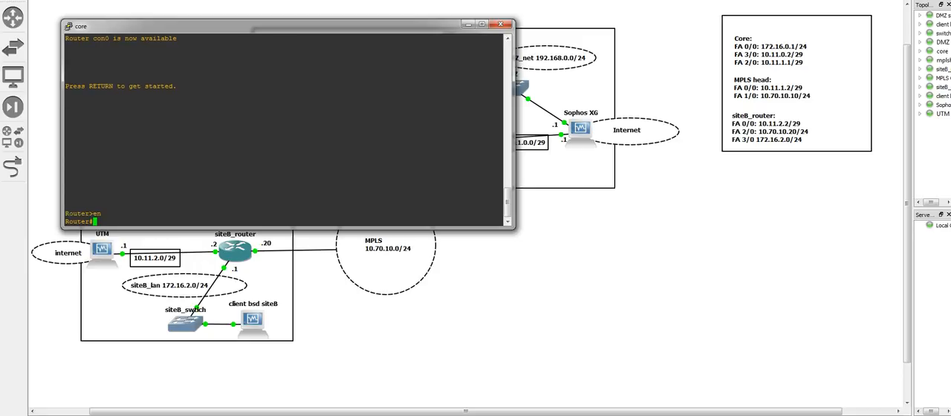
pyautogui.write('config t')
pyautogui.press('Return')
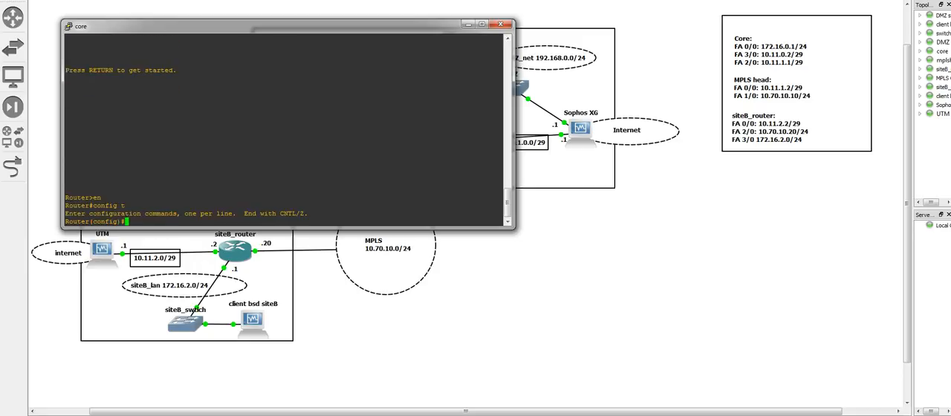
# Configure the core router's fa3/0 from the gns3_lab_all notes with address 10.11.0.2 255.255.255.248 and enable it
pyautogui.click(290, 415)
pyautogui.click(344, 413)
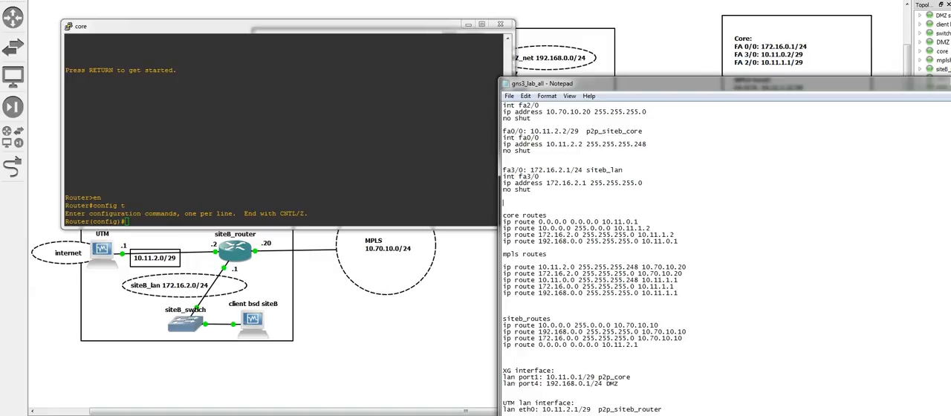
pyautogui.scroll(11, 724, 253)
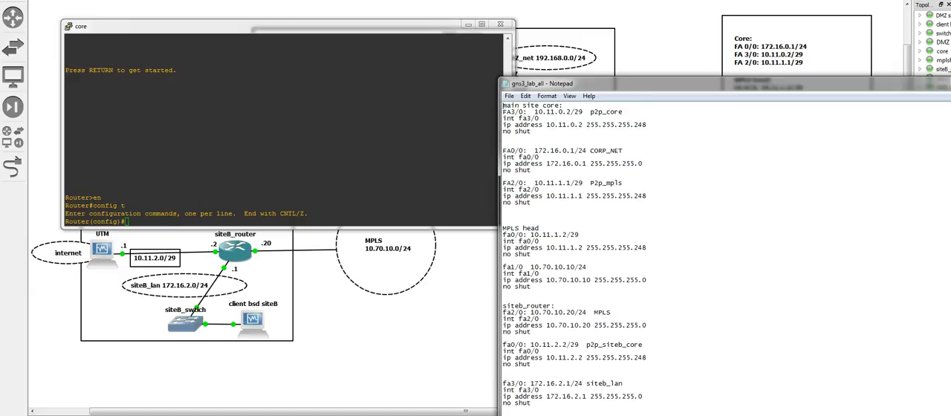
pyautogui.moveTo(532, 131); pyautogui.dragTo(503, 118)
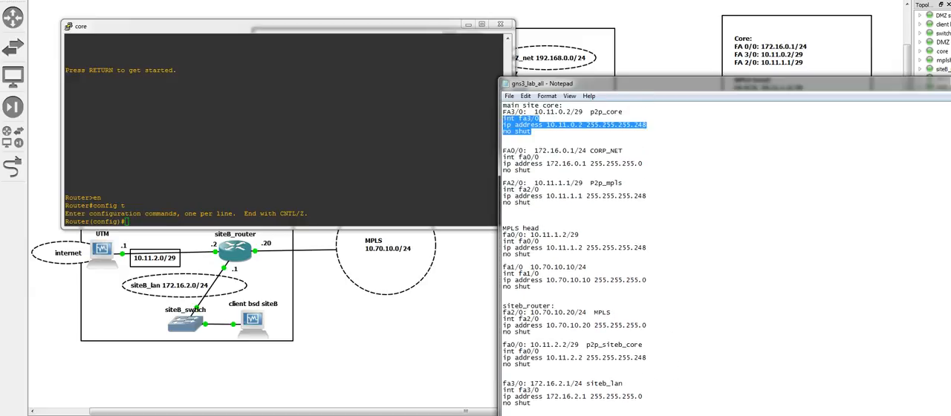
pyautogui.rightClick(312, 159)
pyautogui.press('Return')
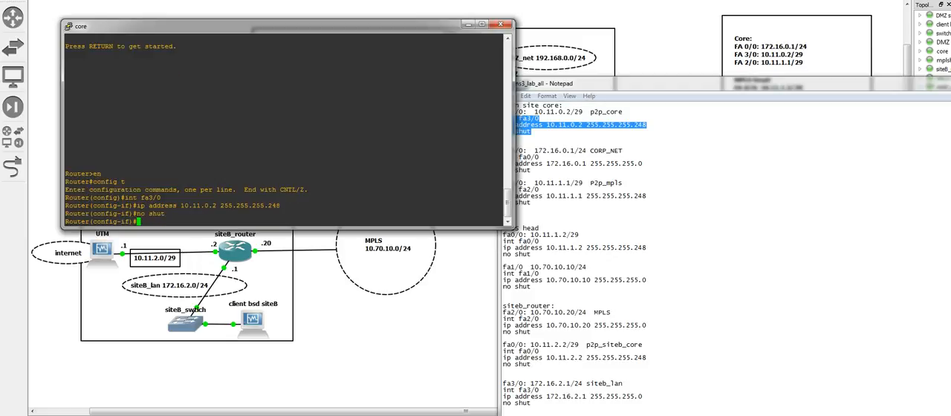
# Copy the CORP_NET commands into the core console to set fa0/0 to 172.16.0.1 255.255.255.0 and enable it
pyautogui.rightClick(550, 170)
pyautogui.click(547, 164)
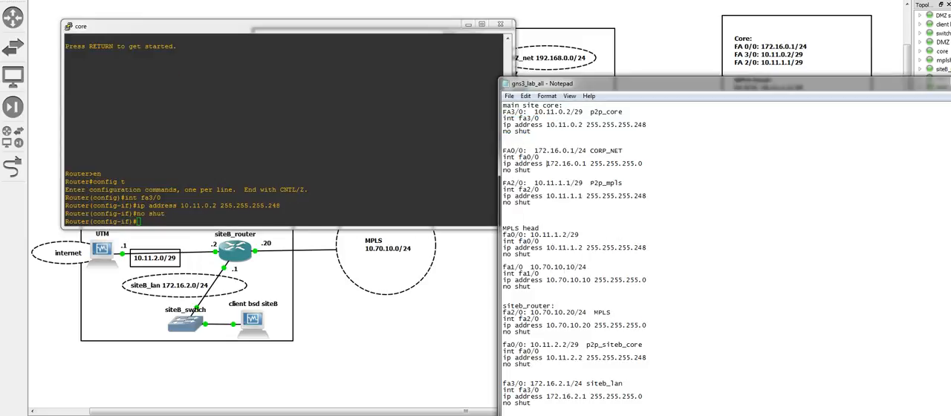
pyautogui.moveTo(502, 177); pyautogui.dragTo(503, 156)
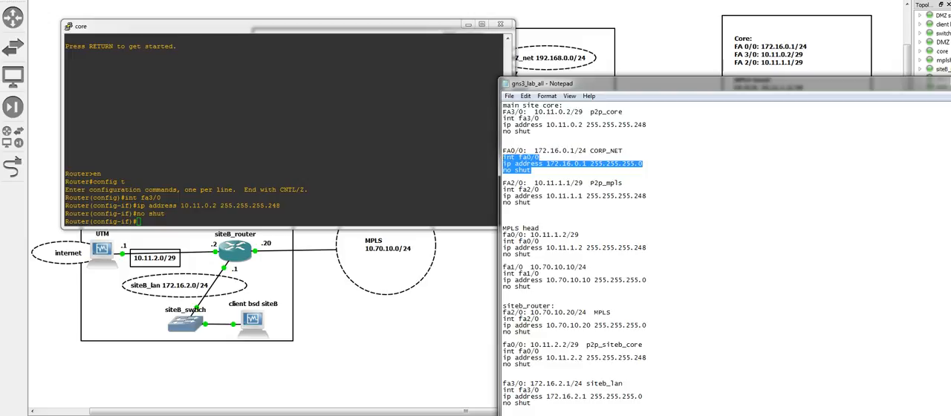
pyautogui.rightClick(357, 160)
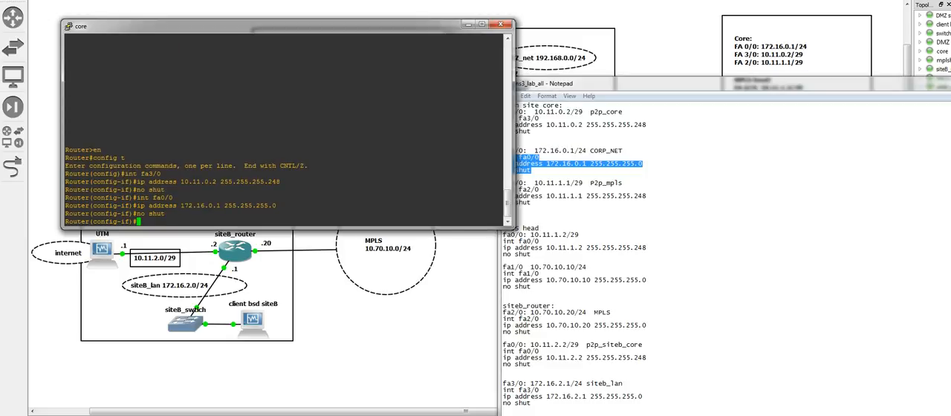
# Copy the P2p_mpls commands into the core console to set fa2/0 to 10.11.1.1 255.255.255.248 and enable it
pyautogui.click(536, 209)
pyautogui.moveTo(503, 208); pyautogui.dragTo(503, 189)
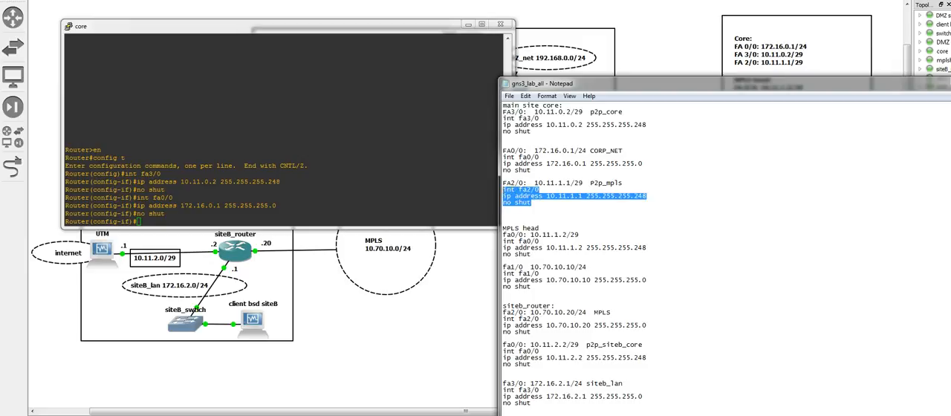
pyautogui.rightClick(523, 199)
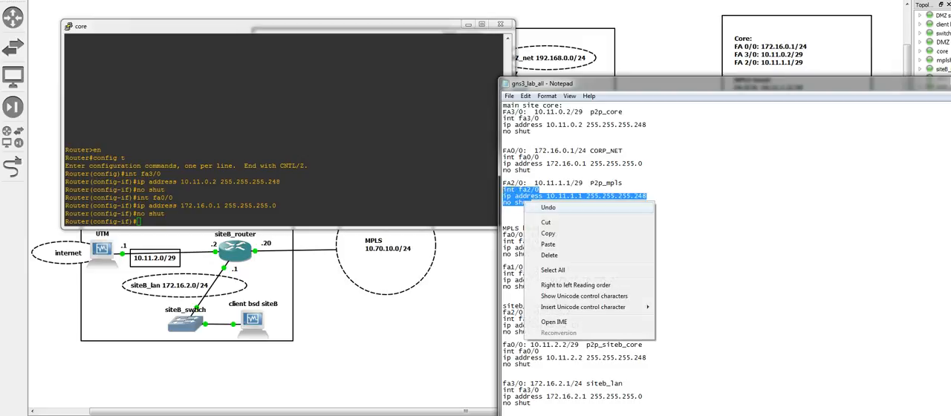
pyautogui.click(550, 234)
pyautogui.rightClick(357, 164)
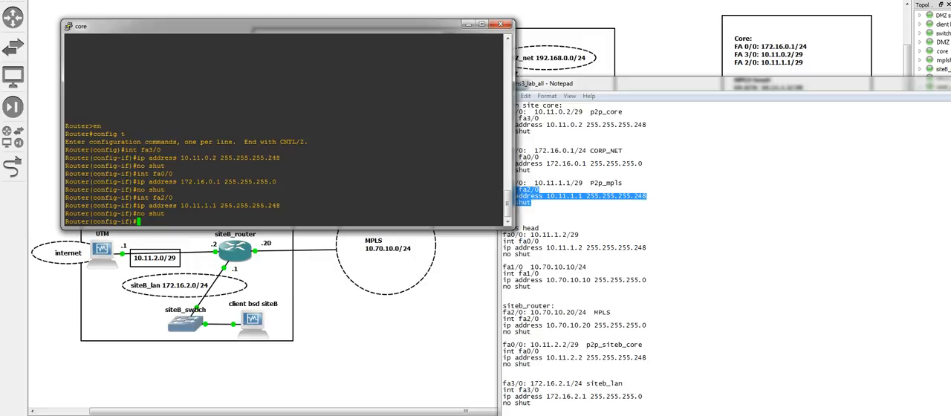
# Select the four static route commands under the core routes heading in the notes, leaving out the heading
pyautogui.hotkey('alt', 'Tab')
pyautogui.click(503, 210)
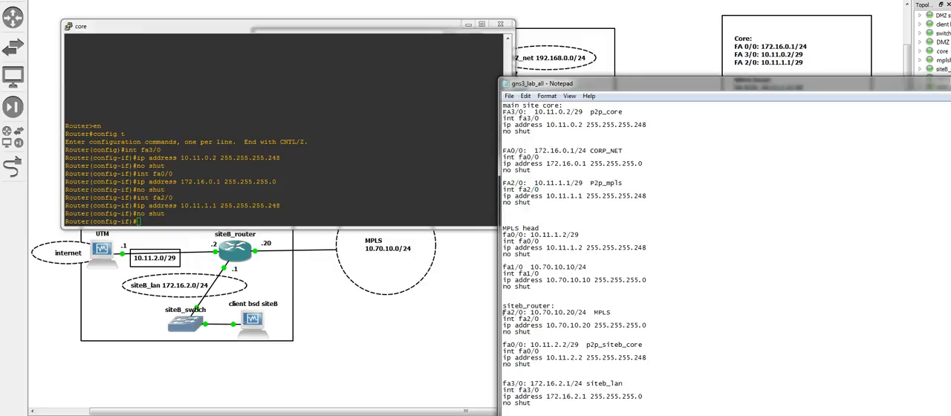
pyautogui.scroll(-11, 504, 389)
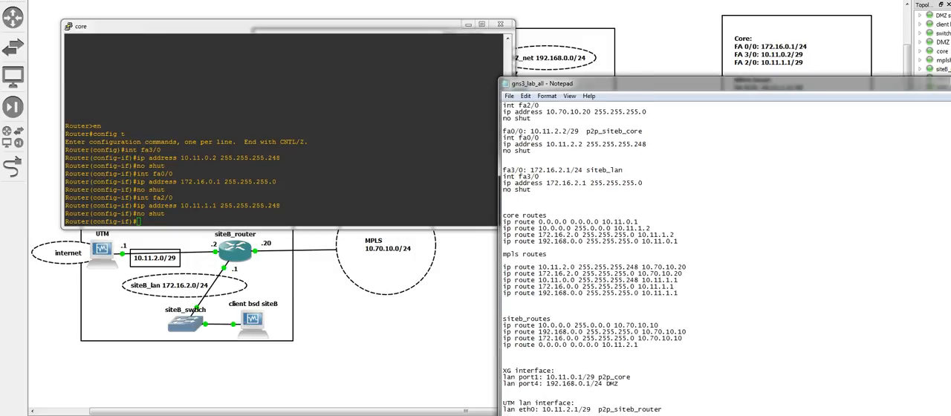
pyautogui.moveTo(502, 214); pyautogui.dragTo(678, 241)
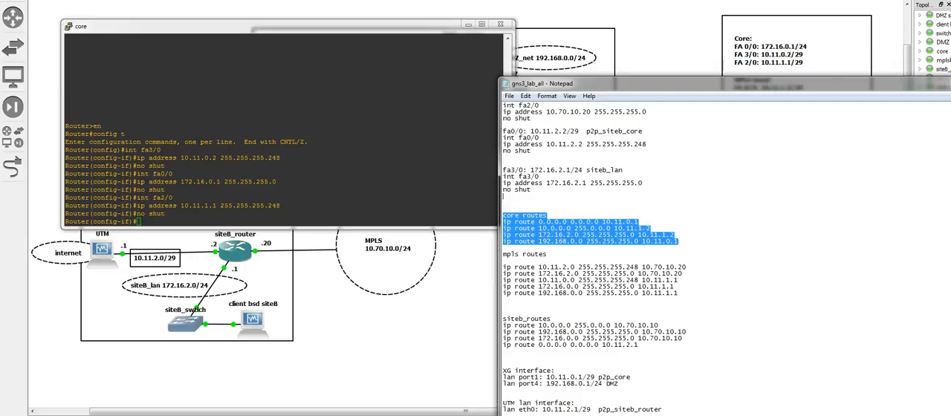
pyautogui.moveTo(503, 215); pyautogui.dragTo(503, 223)
# Move the core console and the notes window aside to uncover the network topology diagram
pyautogui.moveTo(297, 26); pyautogui.dragTo(261, 245)
pyautogui.moveTo(668, 83); pyautogui.dragTo(670, 200)
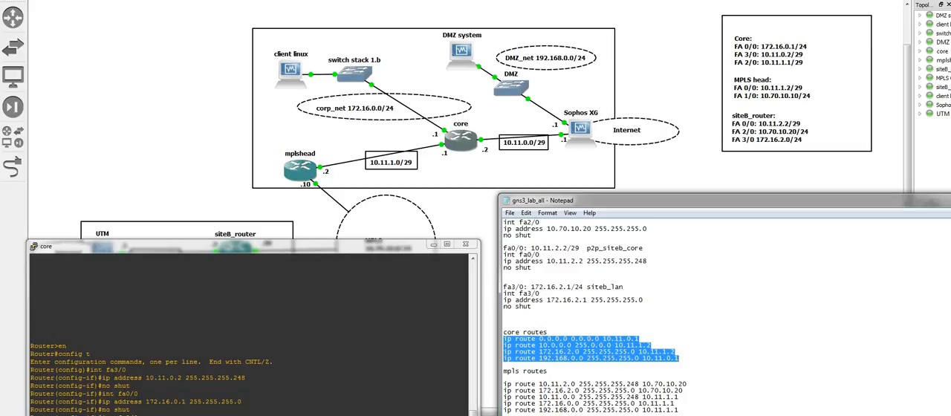
pyautogui.moveTo(222, 246); pyautogui.dragTo(218, 269)
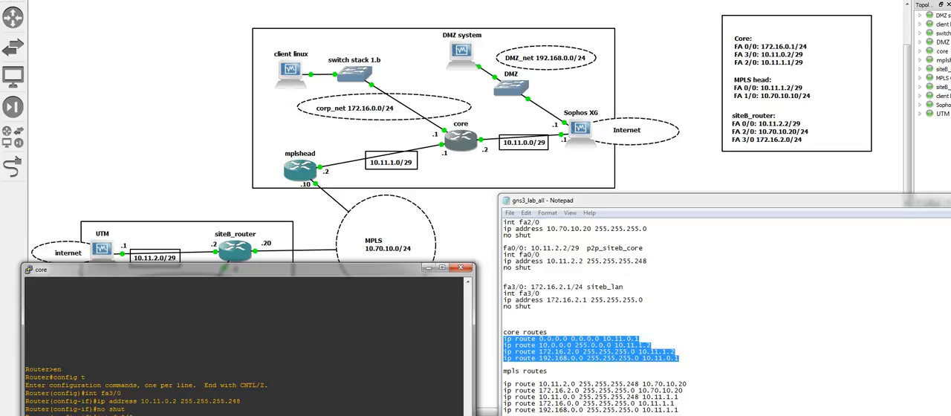
pyautogui.moveTo(223, 270); pyautogui.dragTo(218, 305)
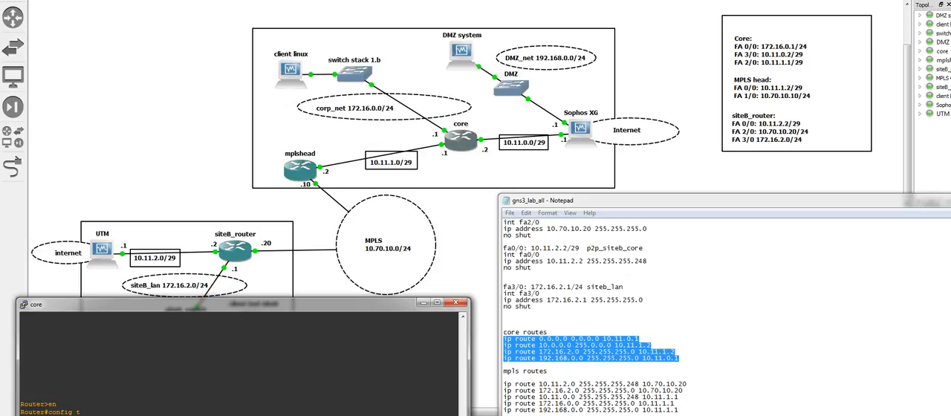
# Copy the selected commands into the core console to add routes for 0.0.0.0, 10.0.0.0, 172.16.2.0 and 192.168.0.0
pyautogui.rightClick(627, 350)
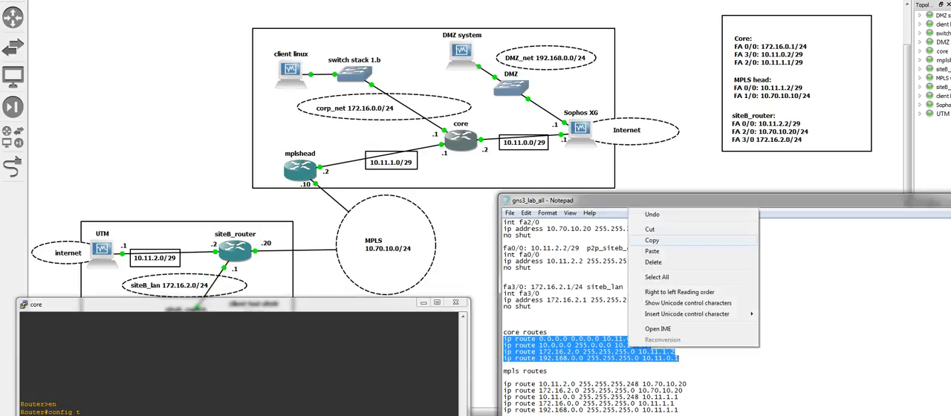
pyautogui.click(651, 240)
pyautogui.moveTo(223, 303); pyautogui.dragTo(268, 28)
pyautogui.press('shift+Insert')
pyautogui.press('Return')
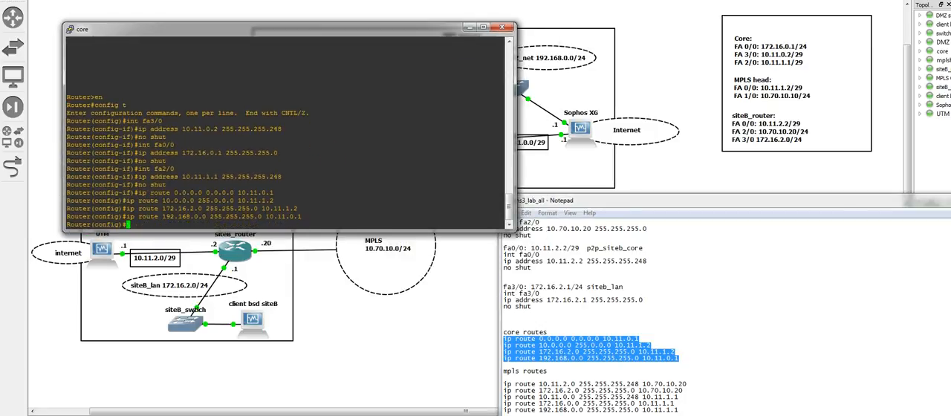
# Exit configuration mode on the core router and save its configuration with wr
pyautogui.moveTo(678, 410); pyautogui.dragTo(670, 402)
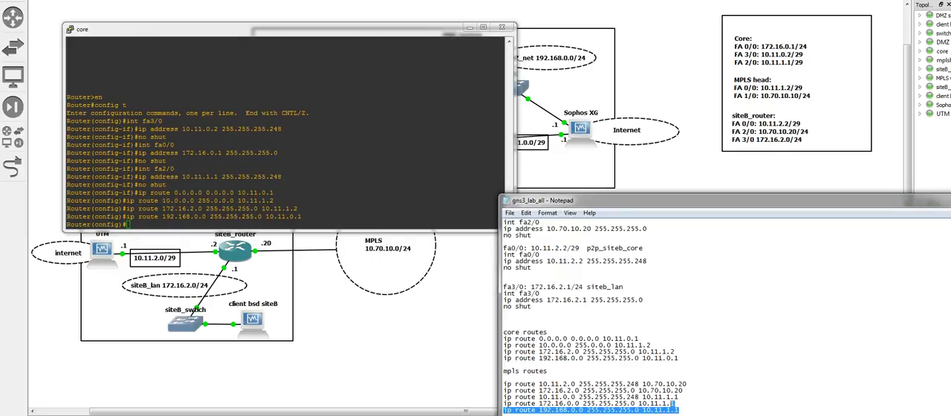
pyautogui.hotkey('alt', 'Tab')
pyautogui.write('end')
pyautogui.press('Return')
pyautogui.write('wr')
pyautogui.press('Return')
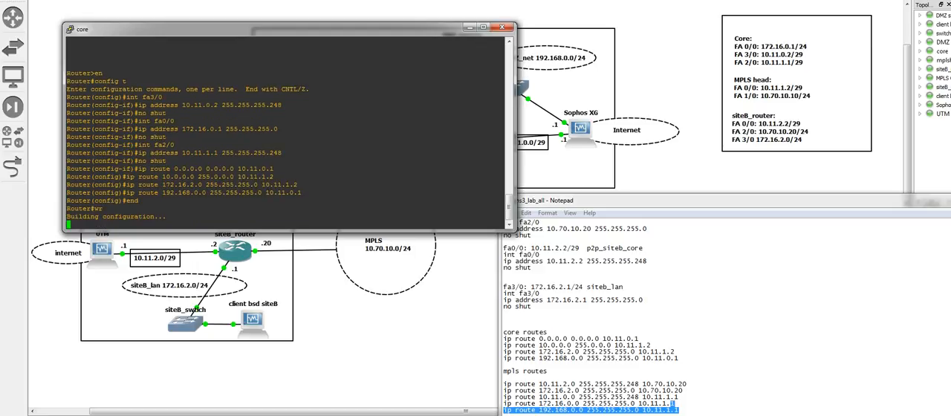
# Open the mplshead router's console and select the fa0/0 commands under MPLS head in the notes
pyautogui.hotkey('alt', 'Tab')
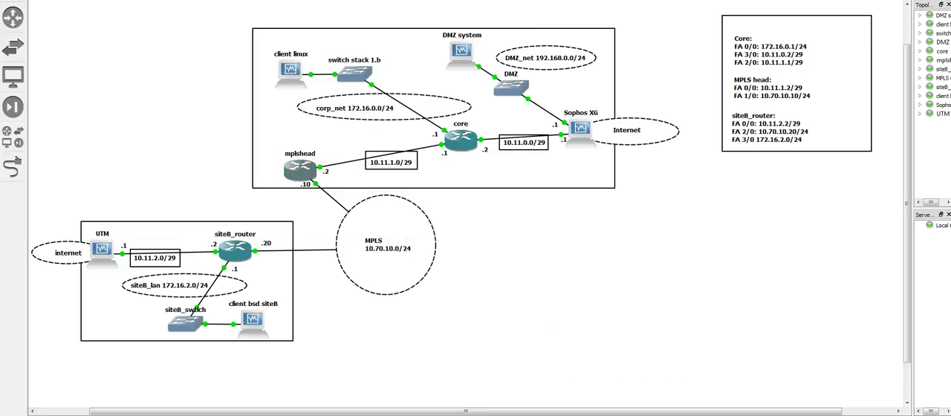
pyautogui.doubleClick(300, 170)
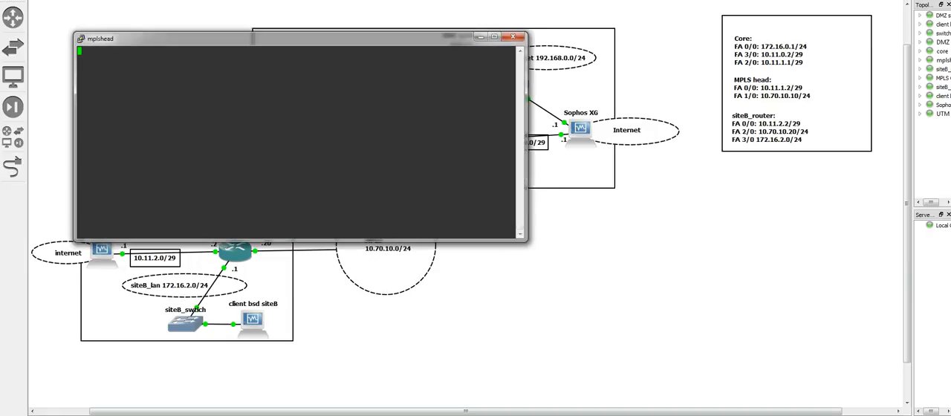
pyautogui.click(288, 415)
pyautogui.click(343, 409)
pyautogui.click(540, 294)
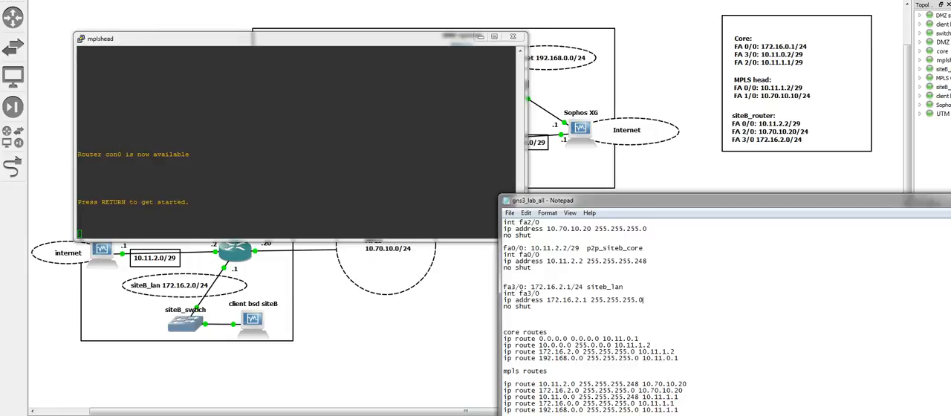
pyautogui.press('Up')
pyautogui.press('Up')
pyautogui.press('Up')
pyautogui.press('Up')
pyautogui.press('Up')
pyautogui.press('Up')
pyautogui.press('Up')
pyautogui.press('Up')
pyautogui.press('Up')
pyautogui.press('Up')
pyautogui.press('Up')
pyautogui.press('Up')
pyautogui.press('Up')
pyautogui.press('Up')
pyautogui.press('Up')
pyautogui.press('Up')
pyautogui.press('Up')
pyautogui.press('Up')
pyautogui.press('Up')
pyautogui.press('Up')
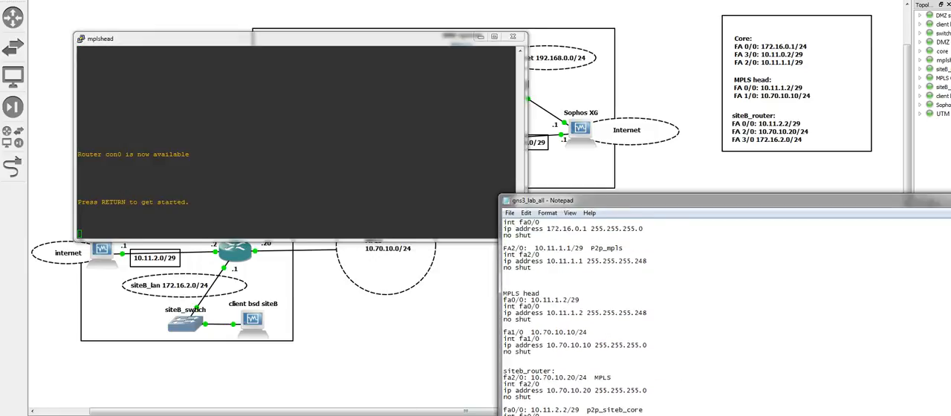
pyautogui.moveTo(504, 351); pyautogui.dragTo(504, 332)
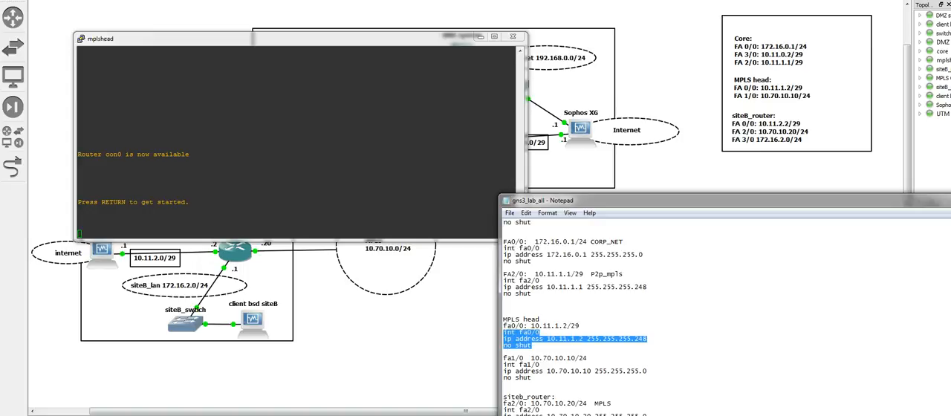
# Enter global configuration mode on mplshead, set fa0/0 to 10.11.1.2 255.255.255.248 and enable it
pyautogui.click(335, 170)
pyautogui.press('Return')
pyautogui.write('en')
pyautogui.press('Return')
pyautogui.write('config t')
pyautogui.press('Return')
pyautogui.press('shift+Insert')
pyautogui.press('Return')
# Copy the fa1/0 commands from the notes into mplshead's console to set 10.70.10.10 255.255.255.0 and enable the interface
pyautogui.moveTo(532, 384); pyautogui.dragTo(503, 371)
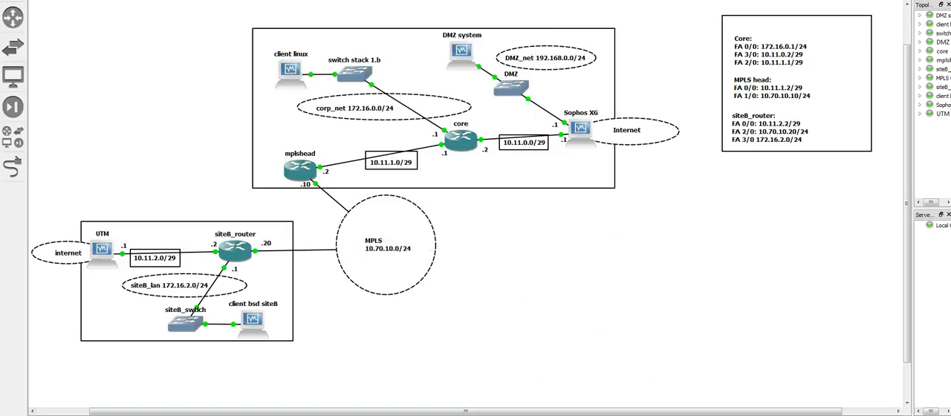
pyautogui.moveTo(382, 414)
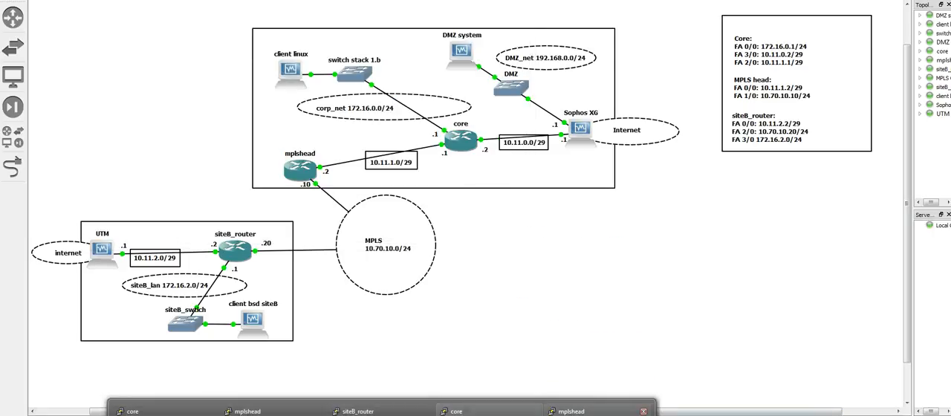
pyautogui.click(597, 413)
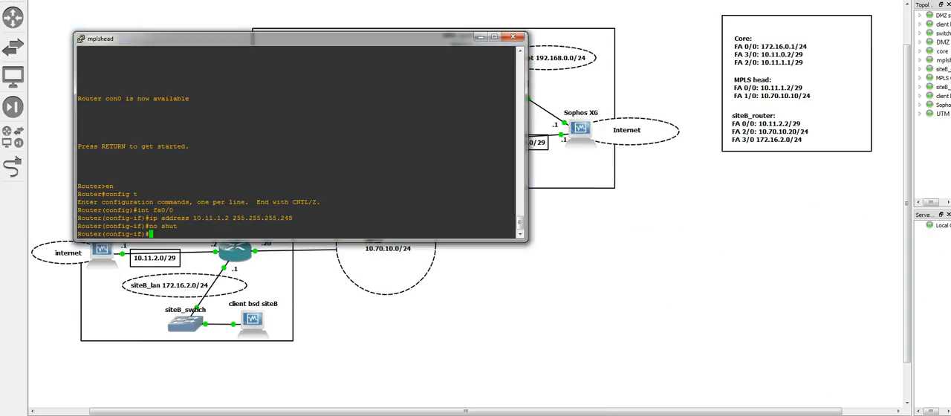
pyautogui.click(290, 415)
pyautogui.click(346, 410)
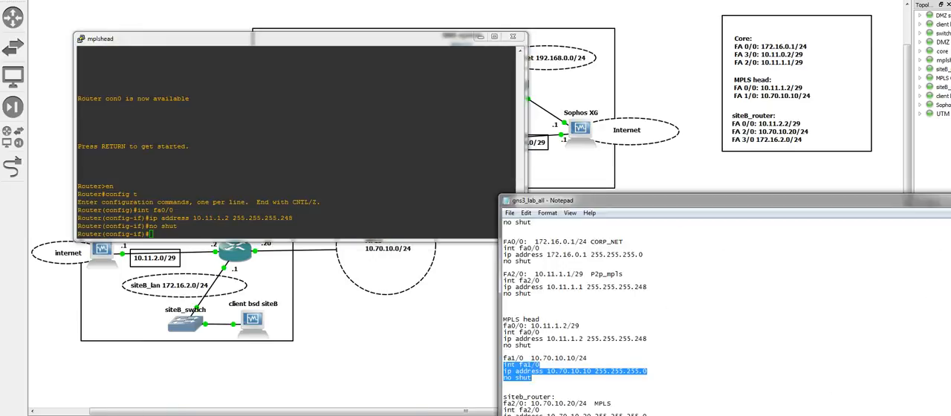
pyautogui.rightClick(511, 370)
pyautogui.click(534, 261)
pyautogui.rightClick(386, 168)
pyautogui.press('Return')
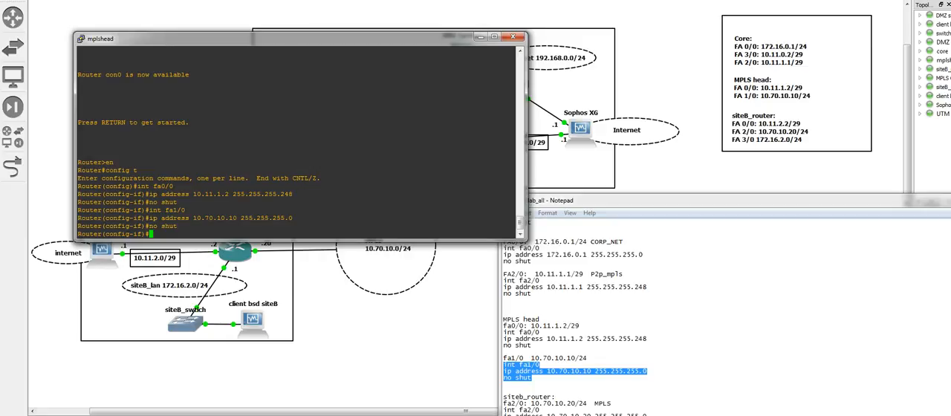
# Move the notes window up, end interface configuration on mplshead and re-enter global configuration mode
pyautogui.moveTo(654, 200); pyautogui.dragTo(666, 145)
pyautogui.click(416, 167)
pyautogui.write('end')
pyautogui.press('Return')
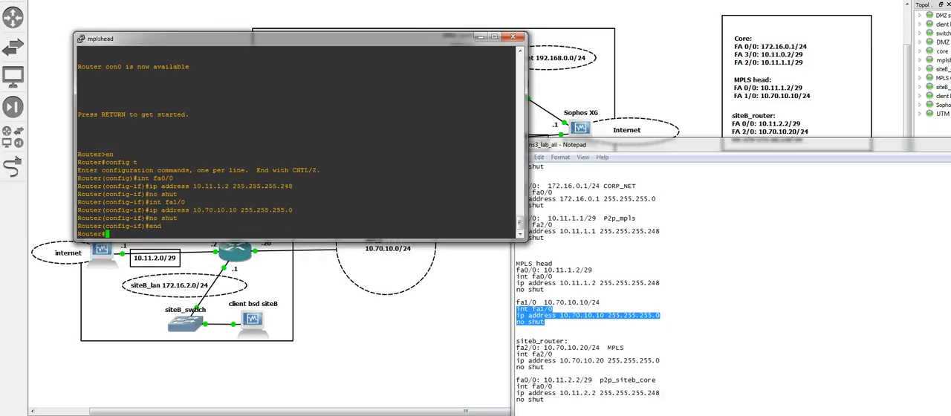
pyautogui.write('config t')
pyautogui.press('Return')
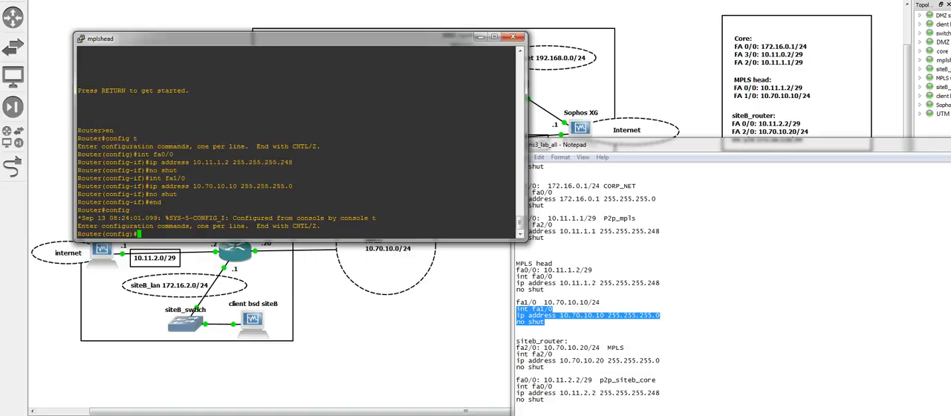
# Copy the five mpls routes from the notes into mplshead's console, with next hops 10.70.10.20 and 10.11.1.1
pyautogui.click(545, 289)
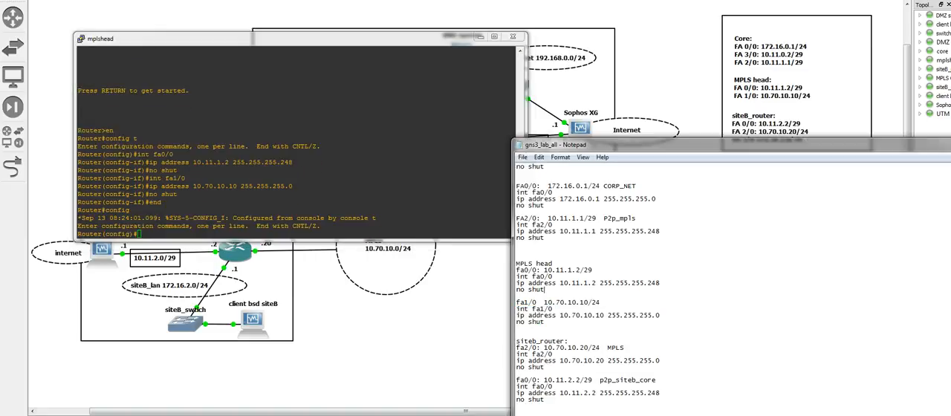
pyautogui.scroll(-7, 602, 290)
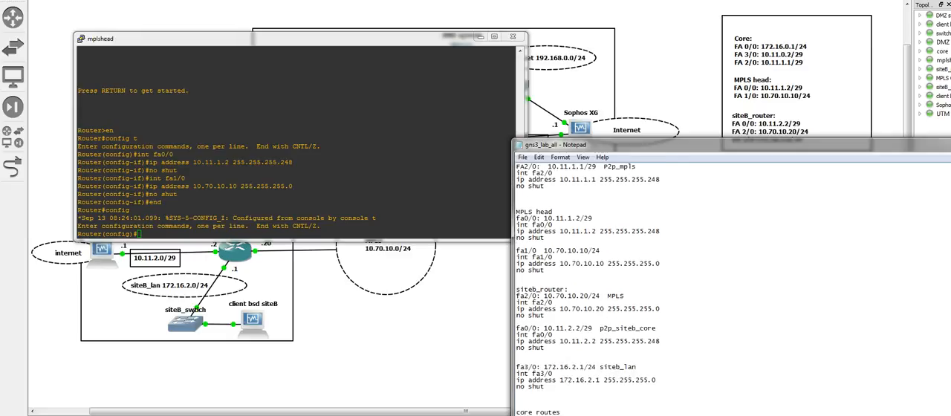
pyautogui.moveTo(693, 366); pyautogui.dragTo(517, 340)
pyautogui.rightClick(557, 350)
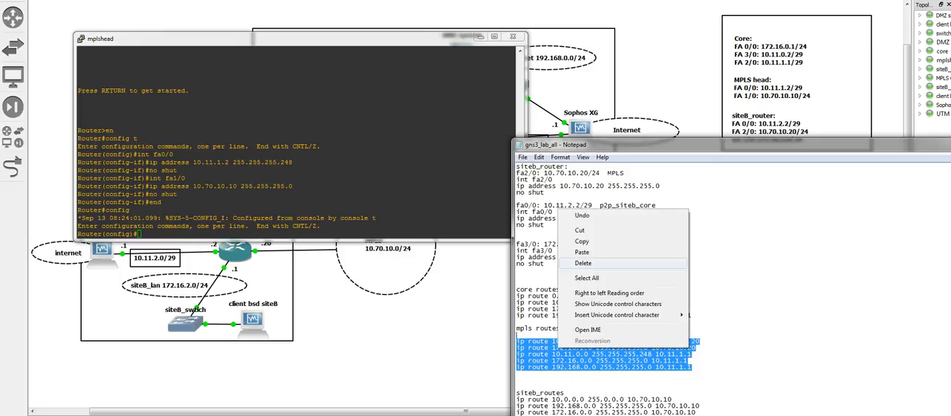
pyautogui.click(583, 243)
pyautogui.rightClick(297, 178)
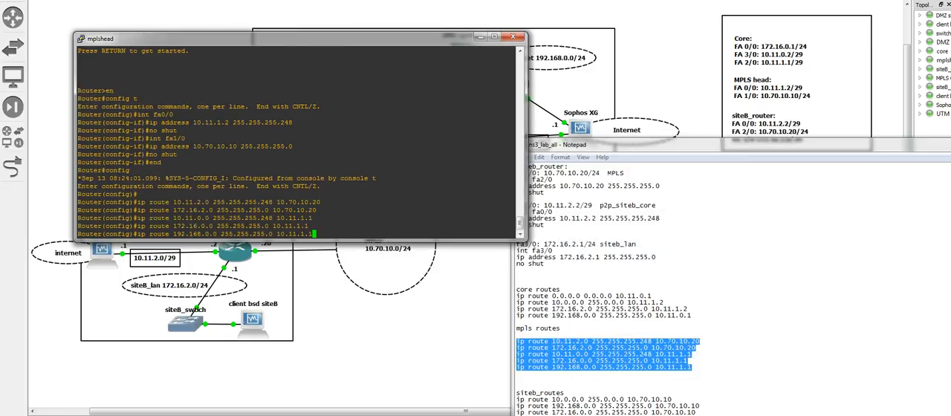
pyautogui.press('Return')
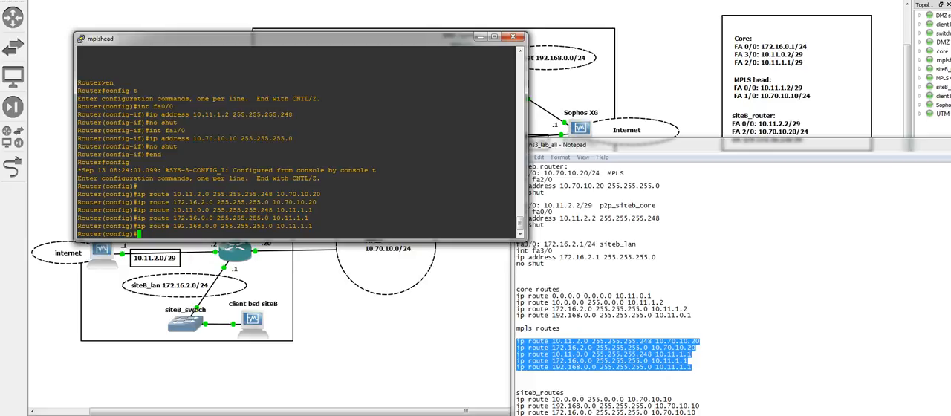
# Move mplshead's console below the upper topology, leave configuration mode and save the router's configuration
pyautogui.moveTo(297, 38); pyautogui.dragTo(298, 17)
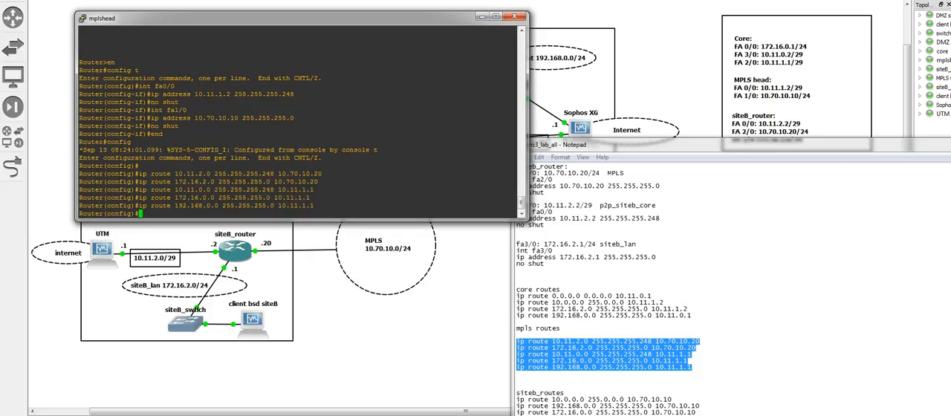
pyautogui.moveTo(223, 17); pyautogui.dragTo(270, 205)
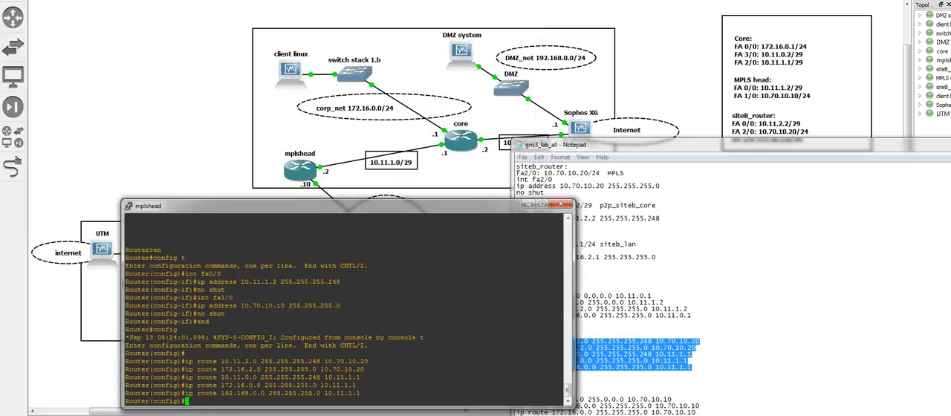
pyautogui.write('end')
pyautogui.press('Return')
pyautogui.write('wr')
pyautogui.press('Return')
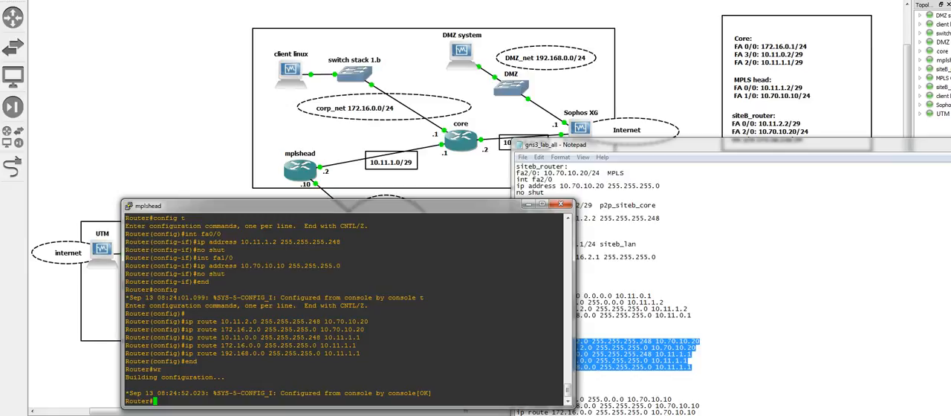
# Open the siteB_router console and select the fa2/0 commands under siteb_router in the notes
pyautogui.click(631, 225)
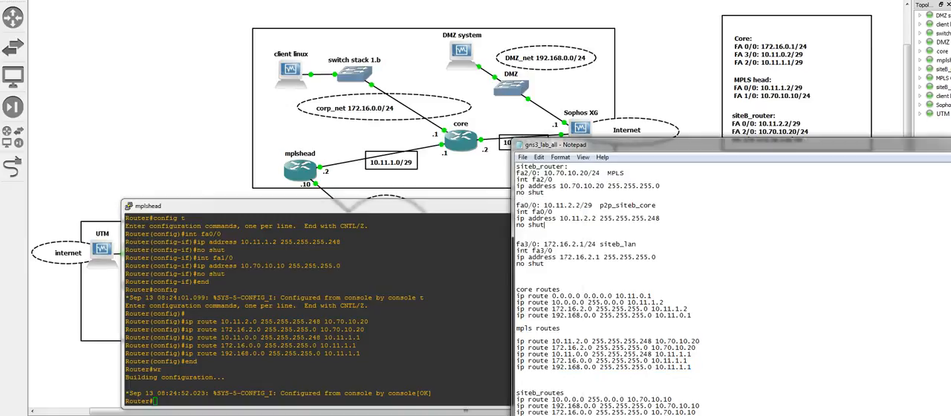
pyautogui.scroll(9, 545, 219)
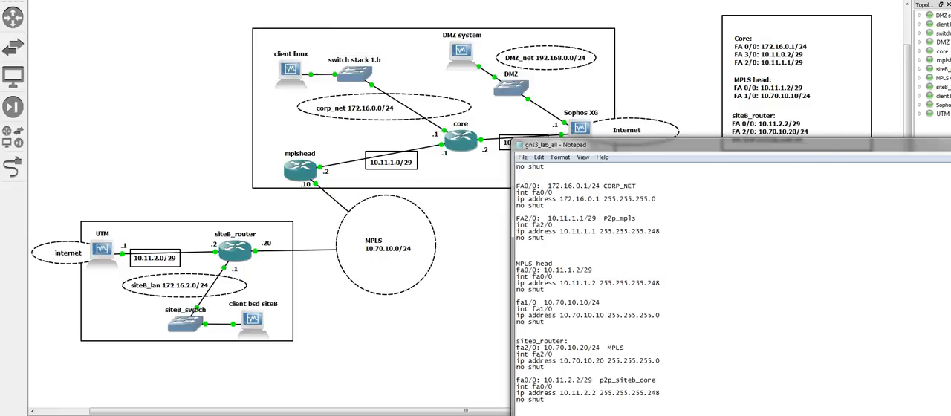
pyautogui.hotkey('alt', 'Tab')
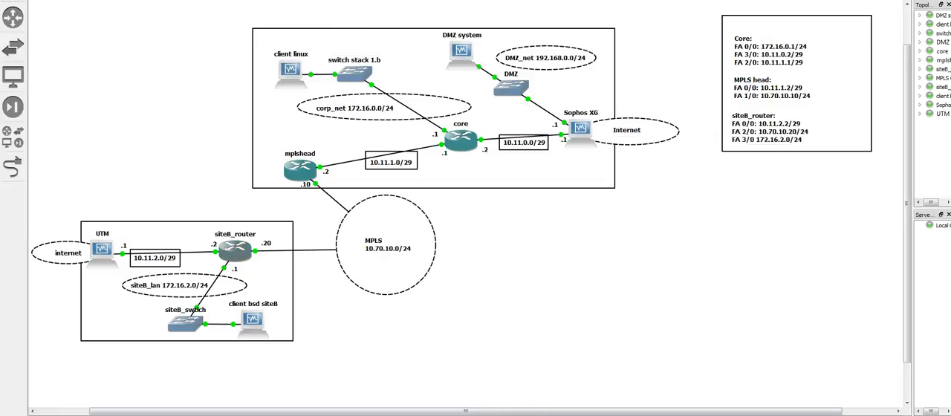
pyautogui.doubleClick(235, 251)
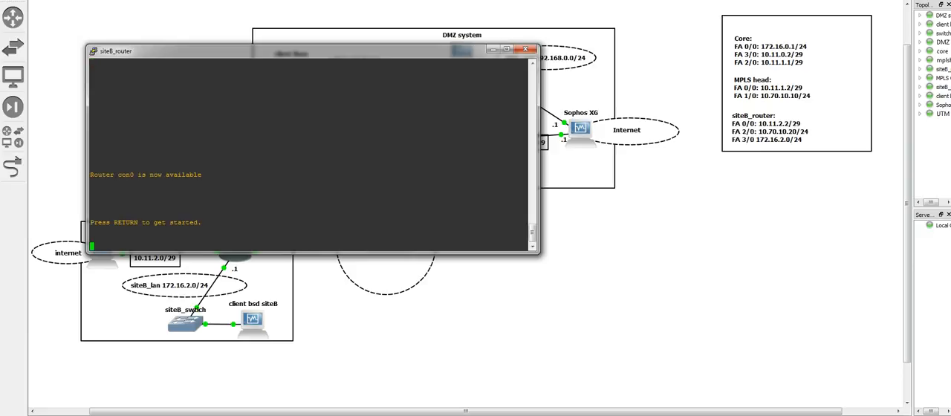
pyautogui.hotkey('alt', 'Tab')
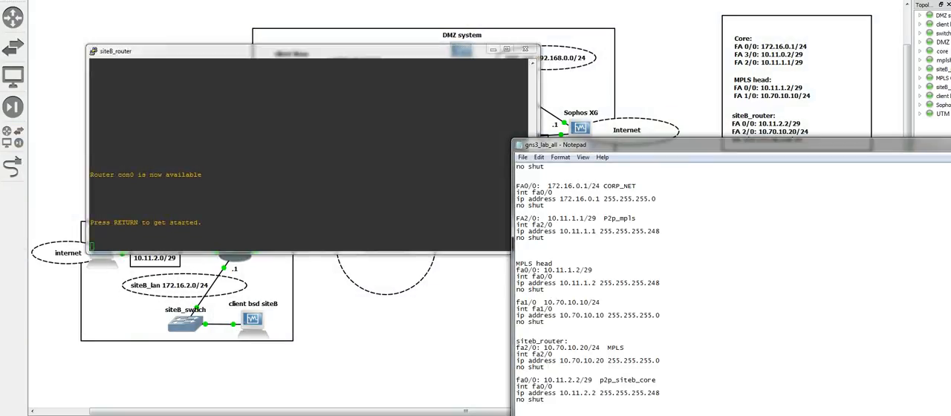
pyautogui.moveTo(546, 368); pyautogui.dragTo(517, 355)
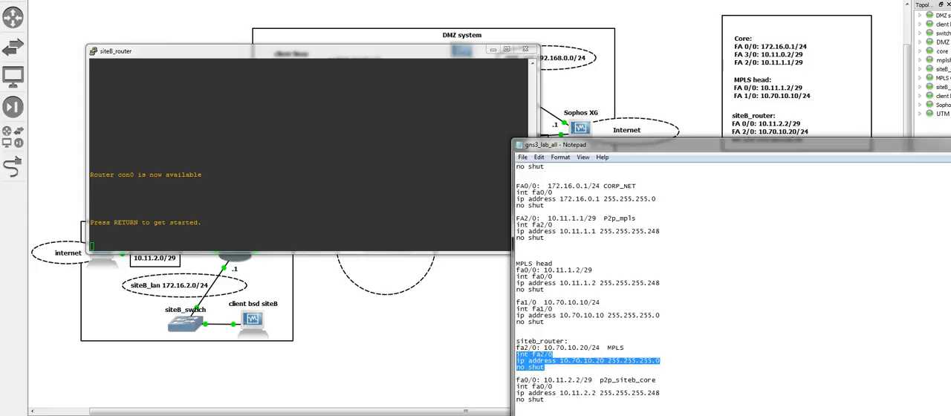
# Enter global configuration mode on siteB_router, set fa2/0 to 10.70.10.20 255.255.255.0 and enable it
pyautogui.hotkey('alt', 'Tab')
pyautogui.press('Return')
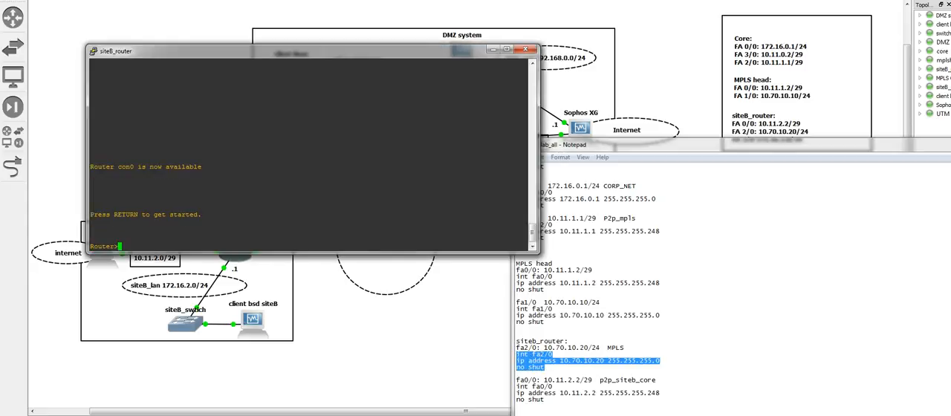
pyautogui.write('en')
pyautogui.press('Return')
pyautogui.write('con')
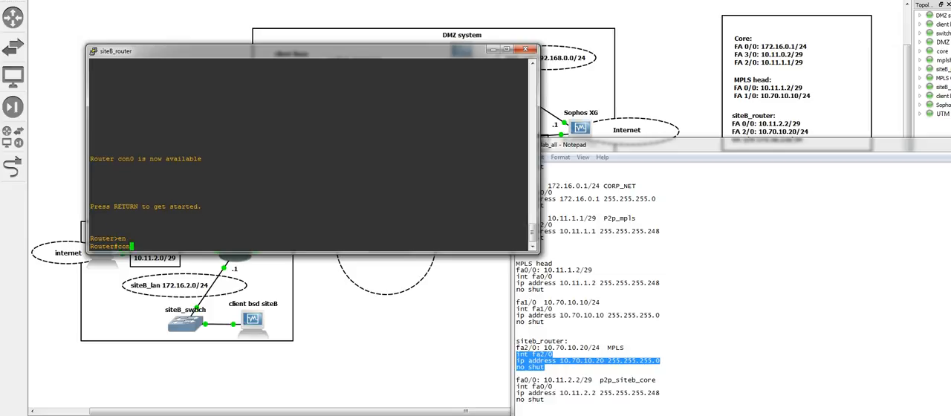
pyautogui.write('fig t')
pyautogui.press('Return')
pyautogui.press('shift+Insert')
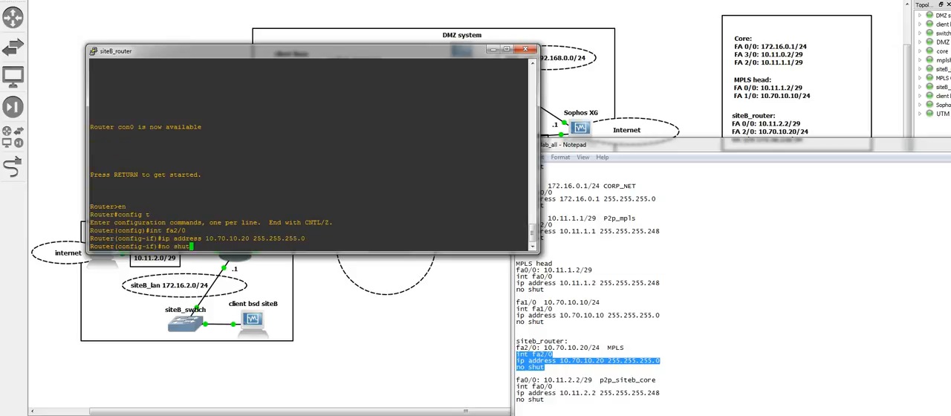
pyautogui.press('Return')
# Copy the fa0/0 commands from the notes into siteB_router's console to set 10.11.2.2 255.255.255.248 and enable the interface
pyautogui.click(550, 393)
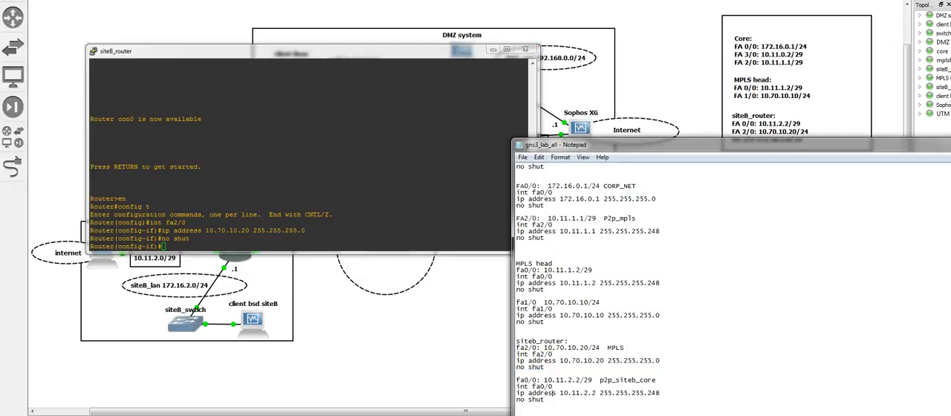
pyautogui.moveTo(545, 399); pyautogui.dragTo(516, 393)
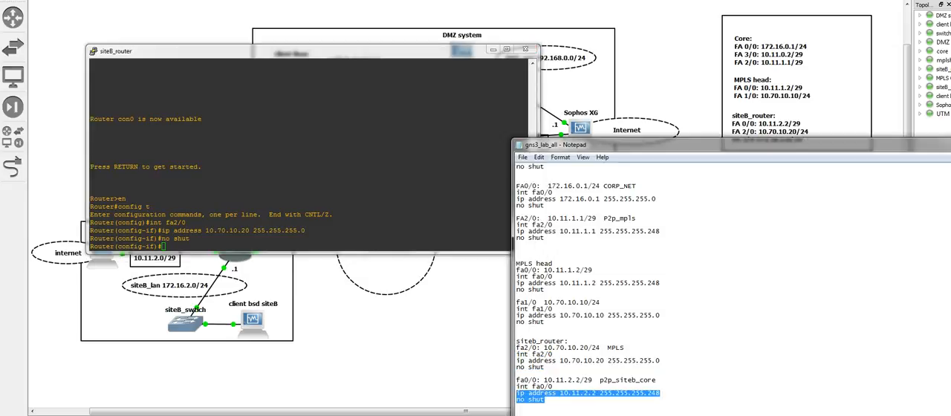
pyautogui.click(546, 400)
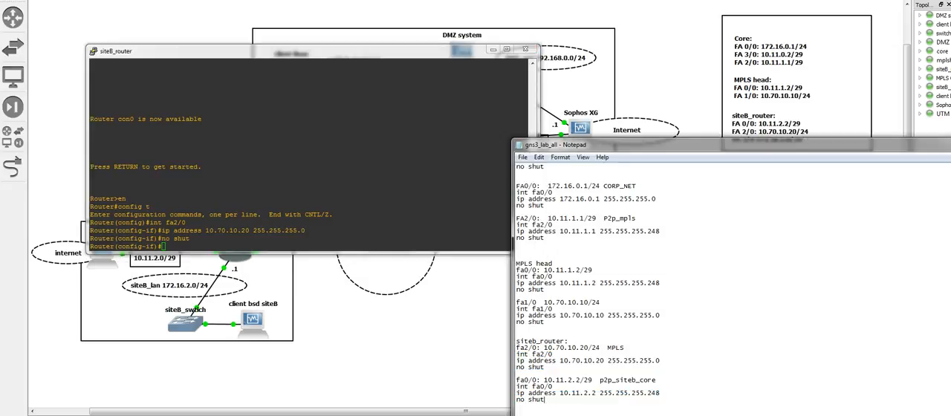
pyautogui.moveTo(546, 400); pyautogui.dragTo(517, 386)
pyautogui.rightClick(537, 393)
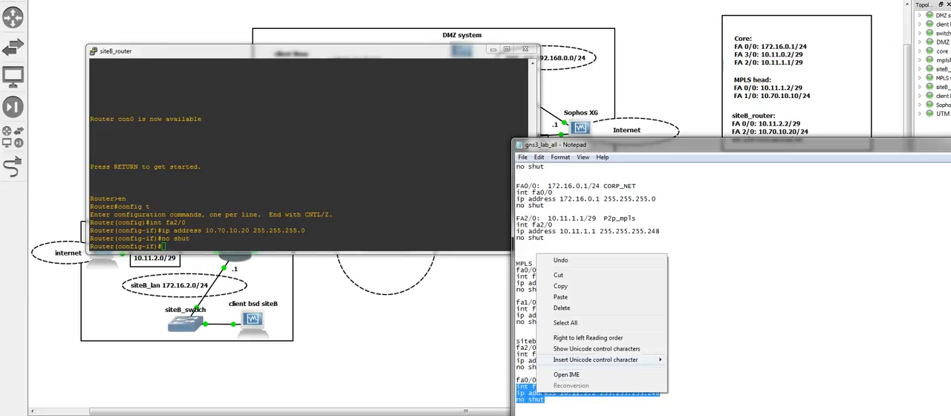
pyautogui.click(565, 286)
pyautogui.rightClick(386, 204)
pyautogui.press('Return')
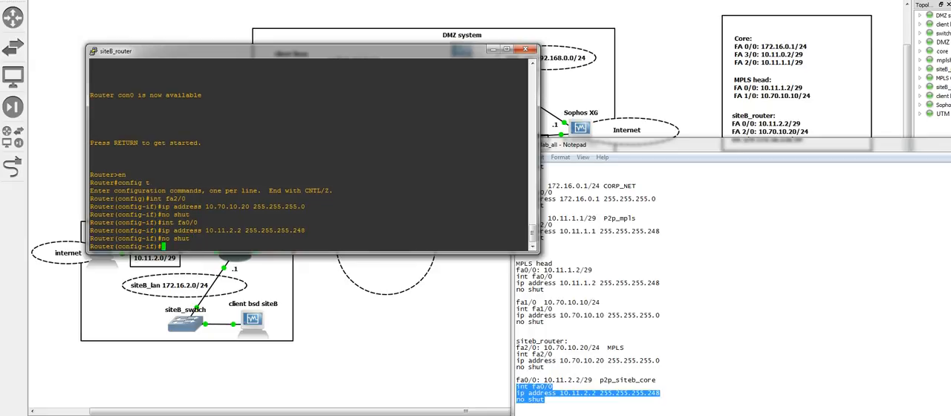
# Copy the fa3/0 commands from the notes into siteB_router's console to set 172.16.2.1 255.255.255.0 and enable the interface
pyautogui.hotkey('alt', 'Tab')
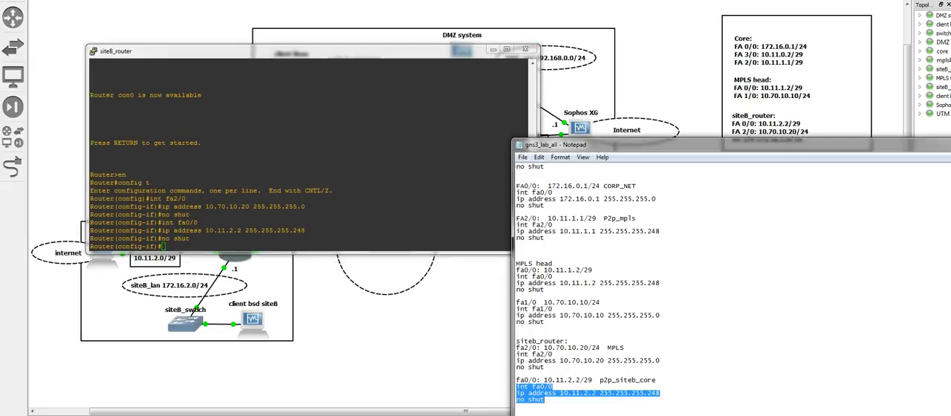
pyautogui.rightClick(517, 289)
pyautogui.click(521, 282)
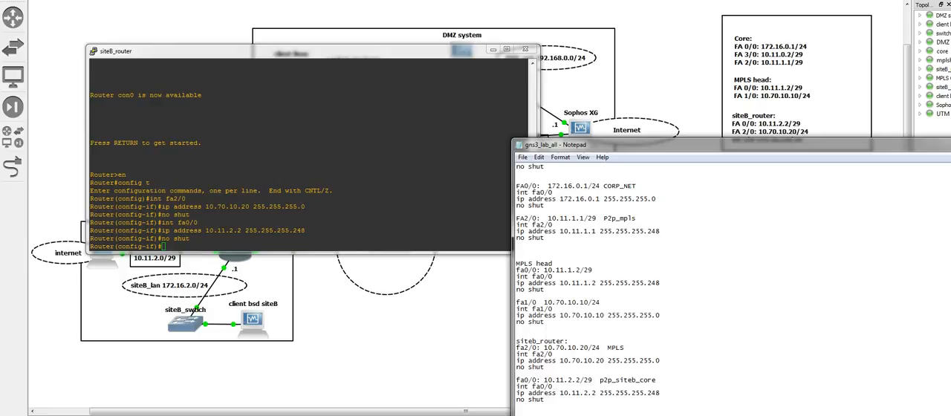
pyautogui.rightClick(527, 414)
pyautogui.click(559, 327)
pyautogui.hotkey('alt', 'Tab')
pyautogui.press('shift+Insert')
pyautogui.press('Return')
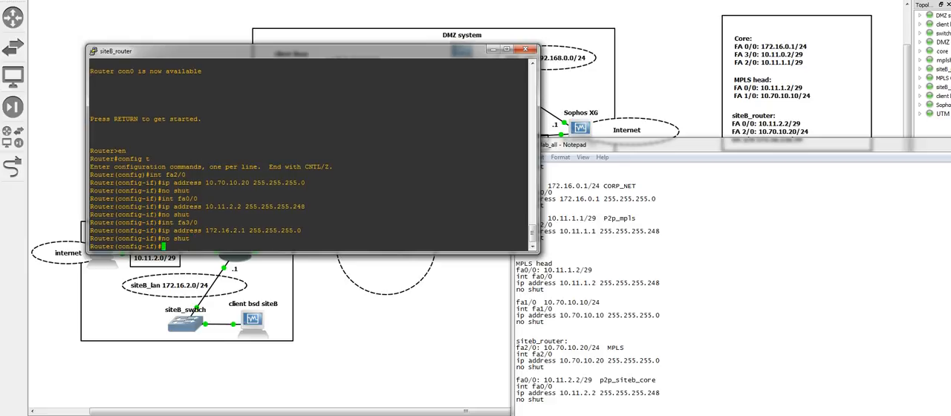
# Leave configuration mode on siteB_router and save its configuration
pyautogui.write('end')
pyautogui.press('Return')
pyautogui.write('wr')
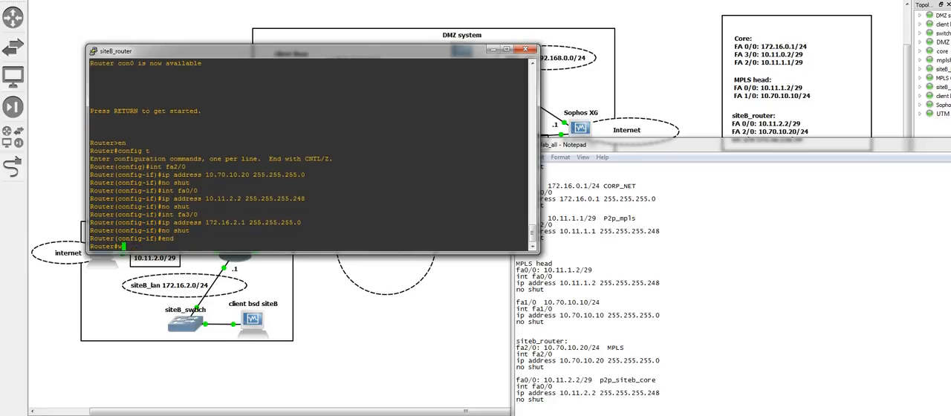
pyautogui.press('Return')
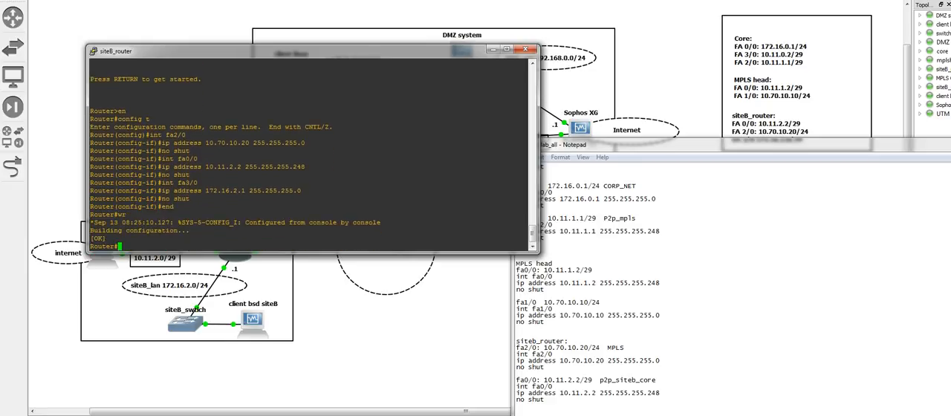
# Bring siteB_router's console forward, move it clear of the topology and ping 10.11.1.1 from it
pyautogui.click(382, 415)
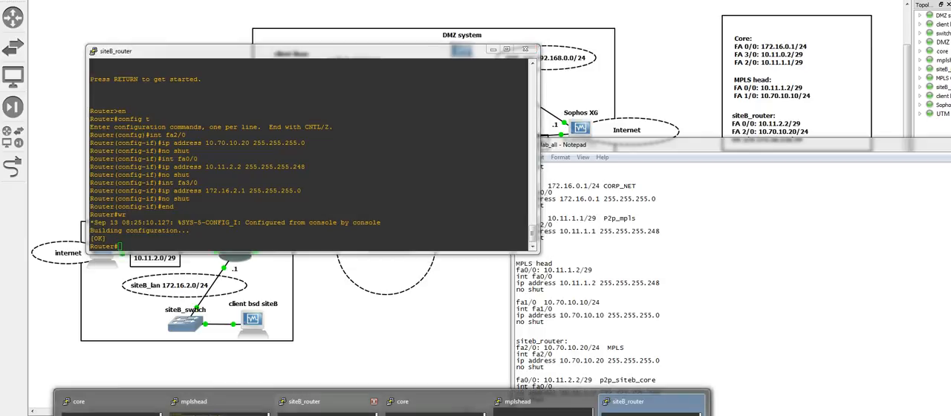
pyautogui.click(520, 405)
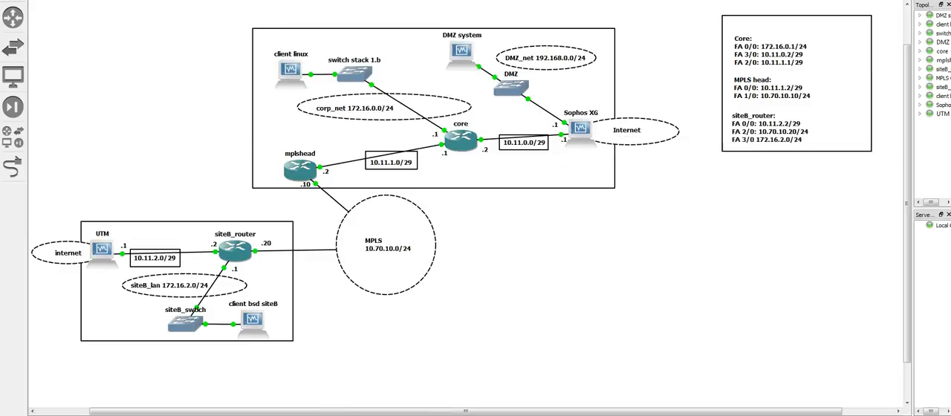
pyautogui.moveTo(382, 414)
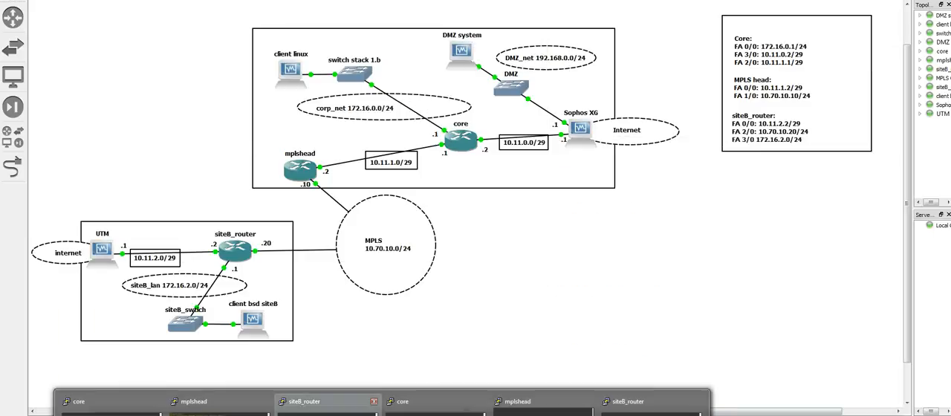
pyautogui.click(651, 407)
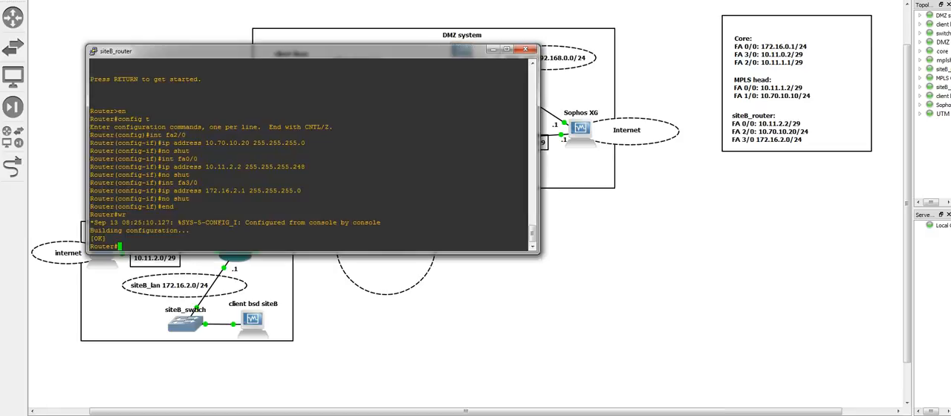
pyautogui.moveTo(223, 50); pyautogui.dragTo(478, 199)
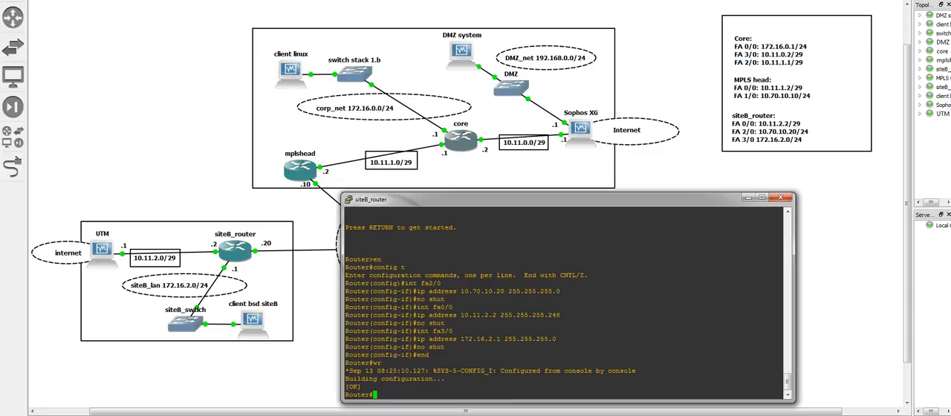
pyautogui.write('ping 10.11.1.1')
pyautogui.press('Return')
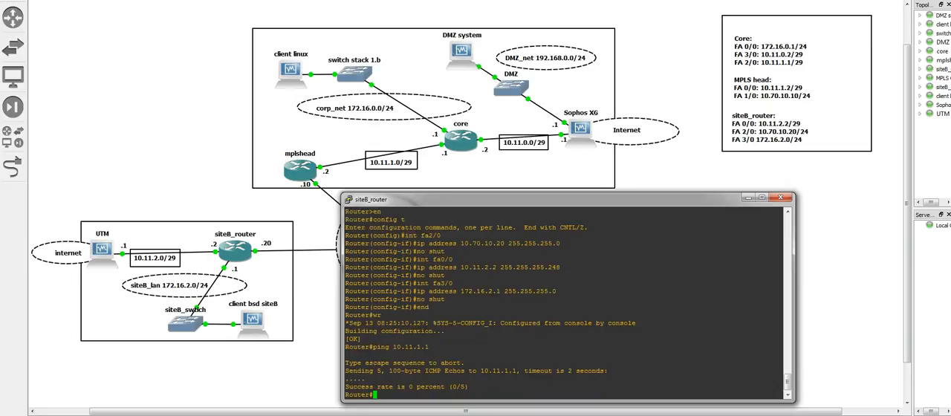
# Enter and leave global configuration mode on siteB_router, and display its IP routing table
pyautogui.write('config t')
pyautogui.press('Return')
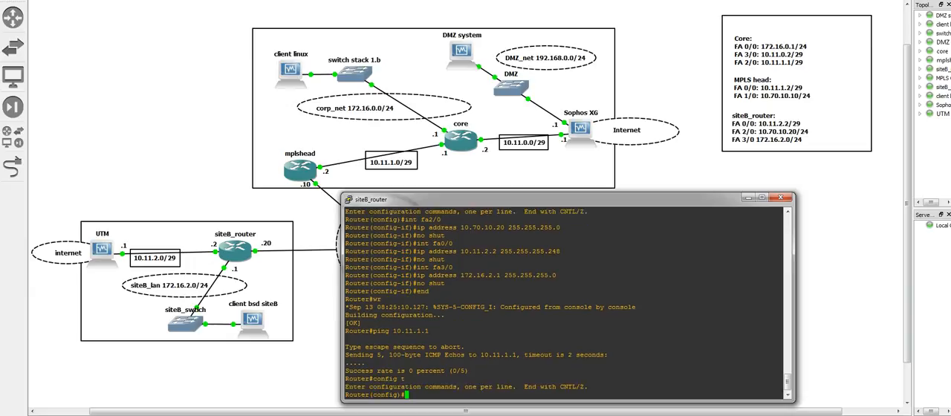
pyautogui.write('end')
pyautogui.press('Return')
pyautogui.write('sh ip route')
pyautogui.press('Return')
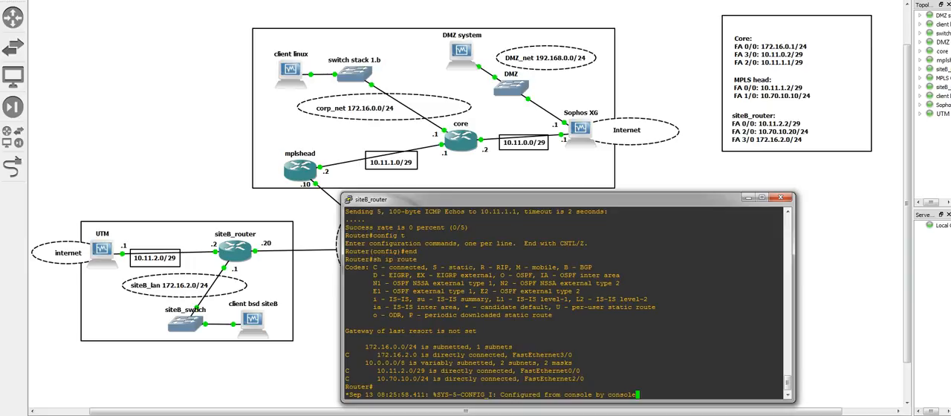
# Copy the siteB routes from the notes into siteB_router's global configuration: 10.0.0.0/8, 192.168.0.0/24 and 172.16.0.0/24 via 10.70.10.10, plus a default route via 10.11.2.1
pyautogui.press('Return')
pyautogui.write('config t')
pyautogui.press('Return')
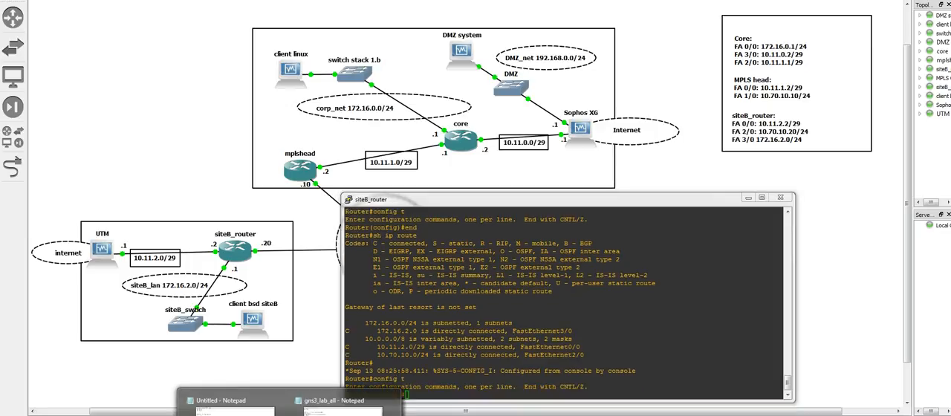
pyautogui.click(343, 404)
pyautogui.scroll(-10, 587, 290)
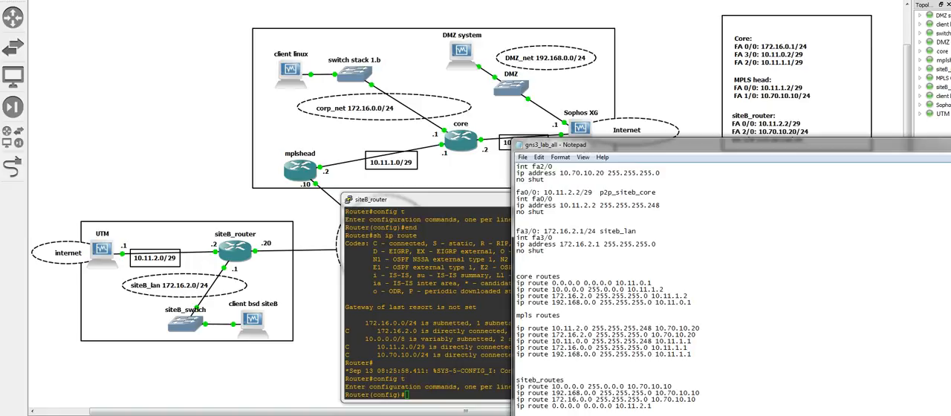
pyautogui.moveTo(651, 406); pyautogui.dragTo(516, 380)
pyautogui.click(652, 406)
pyautogui.moveTo(652, 406); pyautogui.dragTo(516, 386)
pyautogui.rightClick(560, 257)
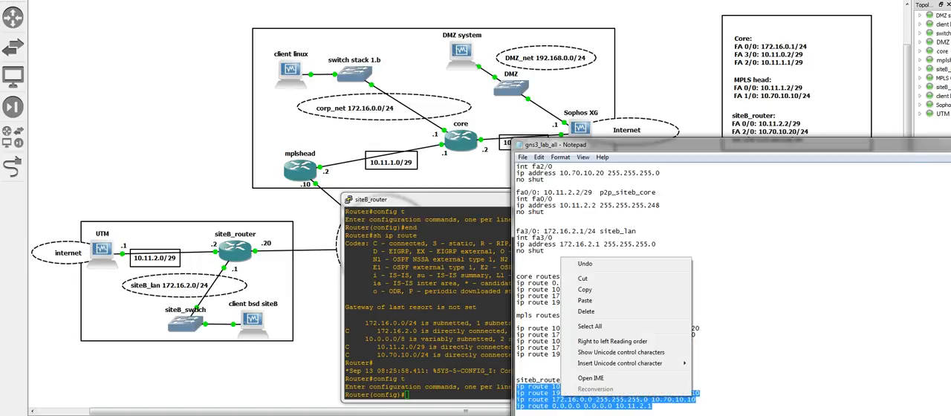
pyautogui.click(585, 290)
pyautogui.click(471, 317)
pyautogui.rightClick(472, 317)
pyautogui.press('Return')
# Leave configuration mode on siteB_router and save the configuration containing the new static routes
pyautogui.write('end')
pyautogui.press('Return')
pyautogui.write('wr')
pyautogui.press('Return')
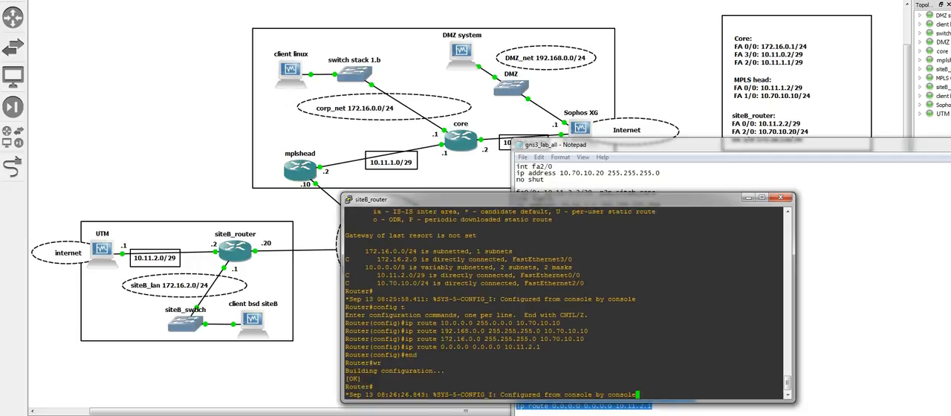
# Ping 10.11.1.1 again from siteB_router, and move the notes window aside
pyautogui.press('Return')
pyautogui.write('sh ip route')
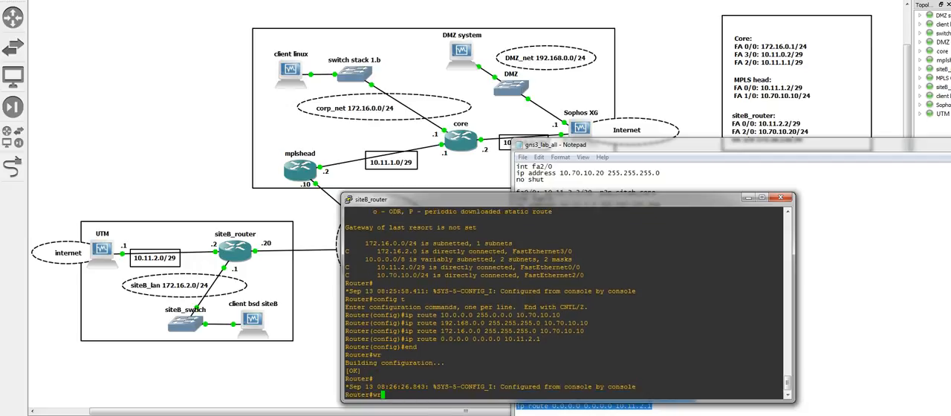
pyautogui.press('BackSpace')
pyautogui.press('BackSpace')
pyautogui.press('BackSpace')
pyautogui.press('BackSpace')
pyautogui.press('BackSpace')
pyautogui.press('BackSpace')
pyautogui.press('BackSpace')
pyautogui.press('BackSpace')
pyautogui.press('BackSpace')
pyautogui.press('BackSpace')
pyautogui.press('BackSpace')
pyautogui.write('ping 10.11.1.1')
pyautogui.press('Return')
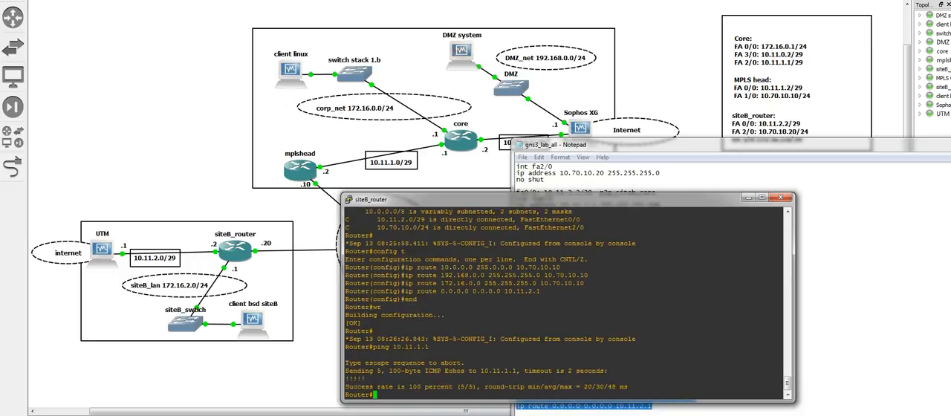
pyautogui.moveTo(632, 145); pyautogui.dragTo(825, 193)
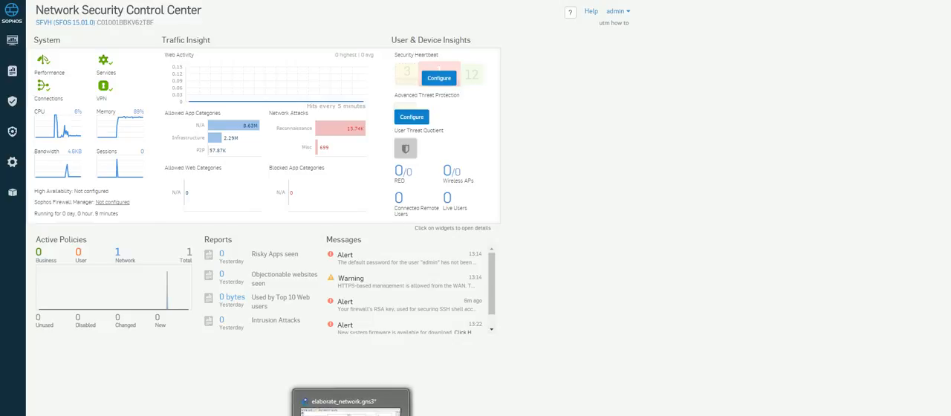
# Switch to VirtualBox Manager and attach network Adapter 1 of the UTM virtual machine to Generic Driver
pyautogui.moveTo(392, 415)
pyautogui.click(63, 410)
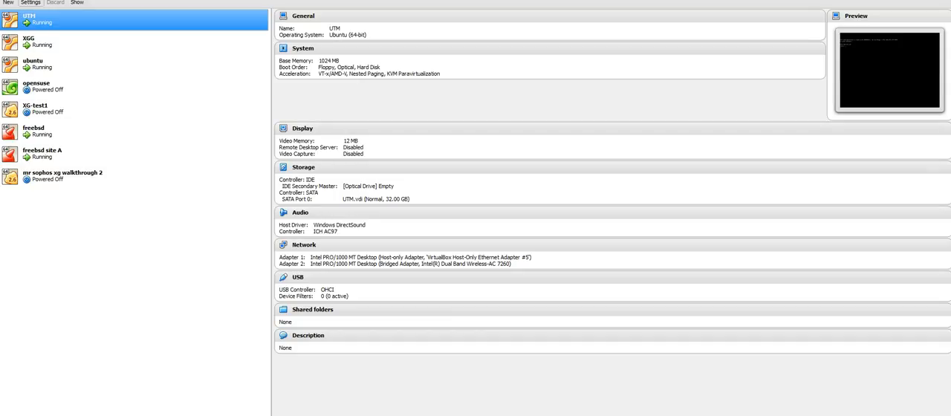
pyautogui.click(31, 2)
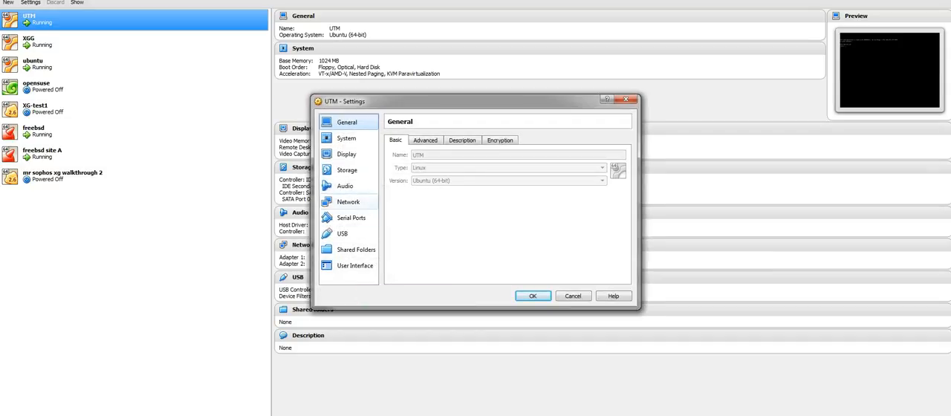
pyautogui.click(347, 202)
pyautogui.click(478, 166)
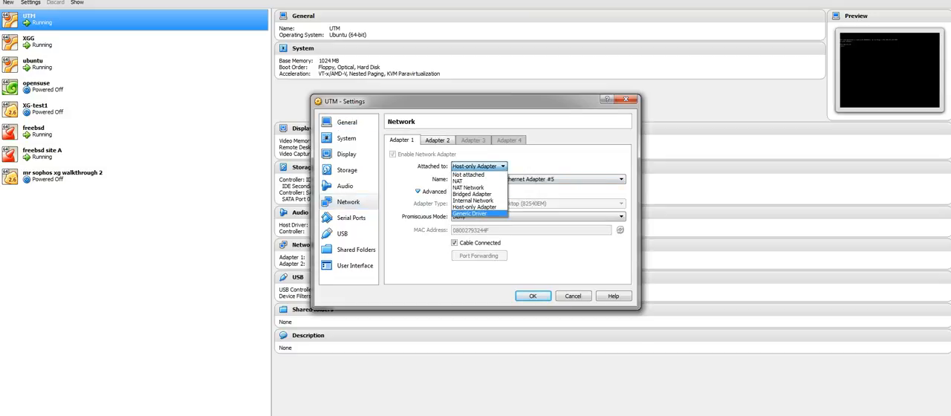
pyautogui.click(470, 214)
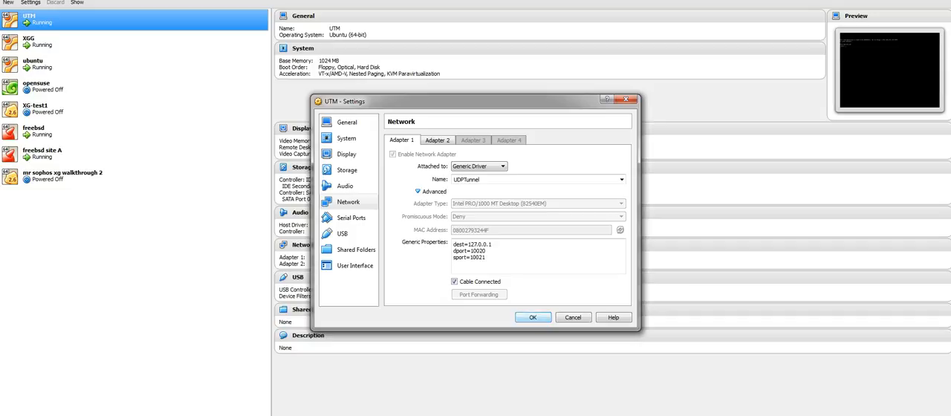
pyautogui.click(533, 318)
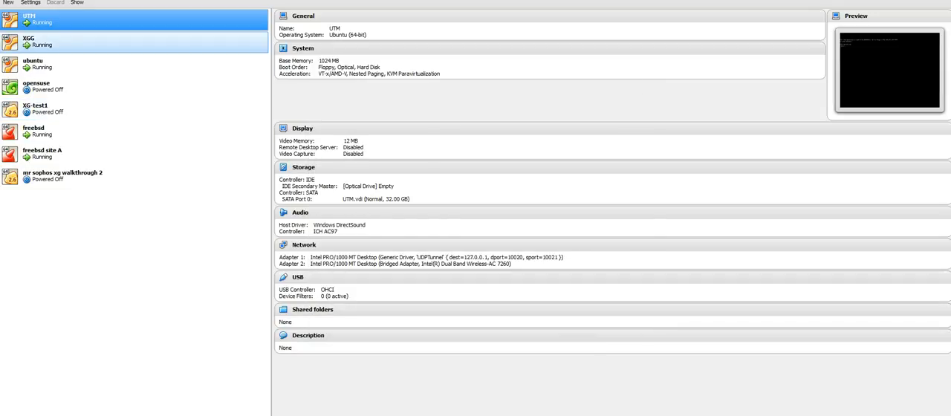
# Attach network Adapter 1 of the XGG virtual machine to Generic Driver and apply the settings
pyautogui.click(96, 43)
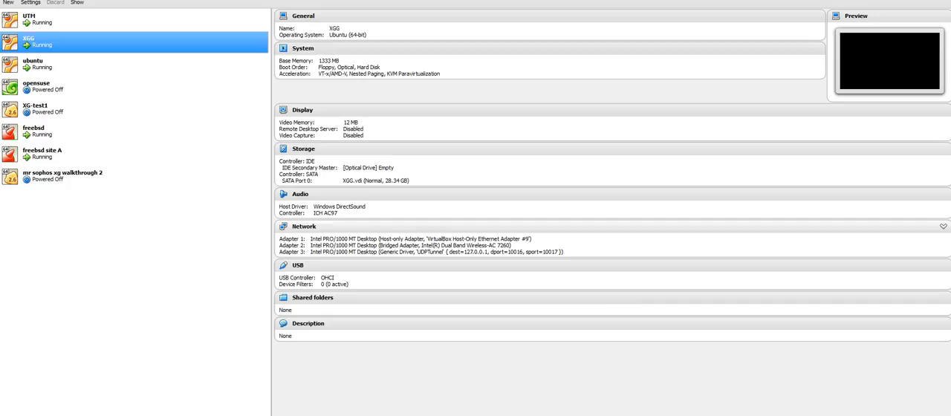
pyautogui.click(30, 2)
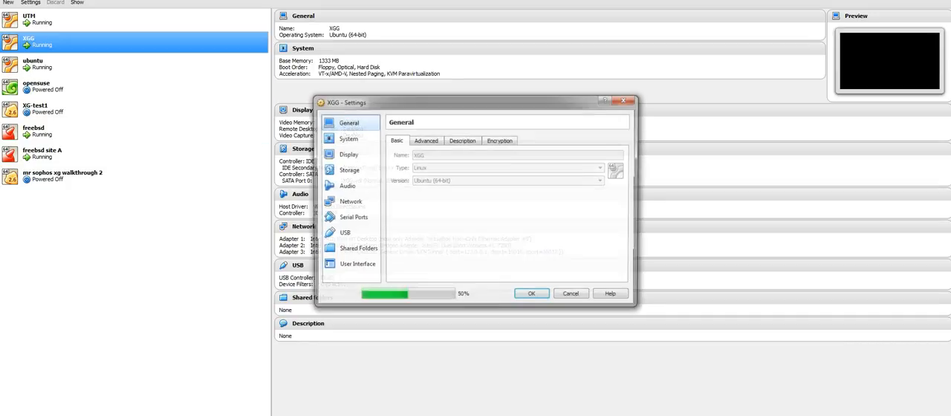
pyautogui.click(348, 201)
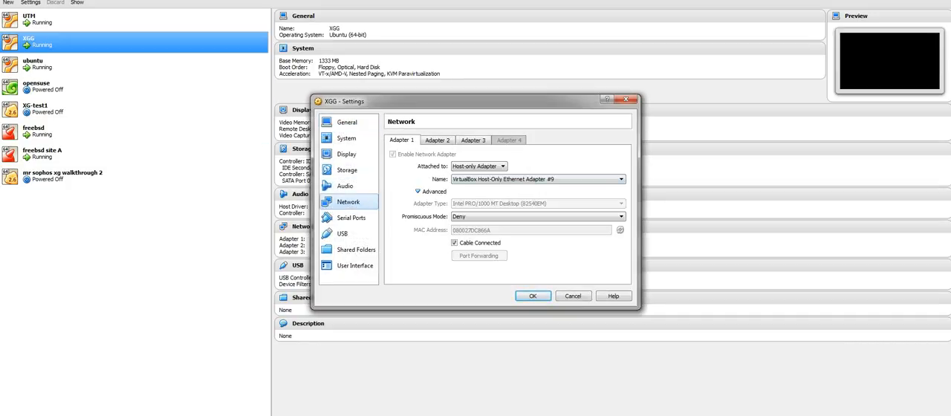
pyautogui.click(478, 165)
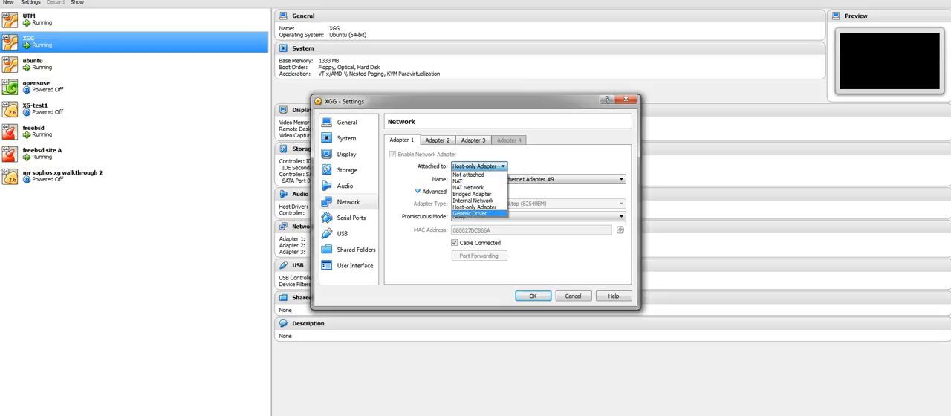
pyautogui.click(470, 213)
pyautogui.click(532, 317)
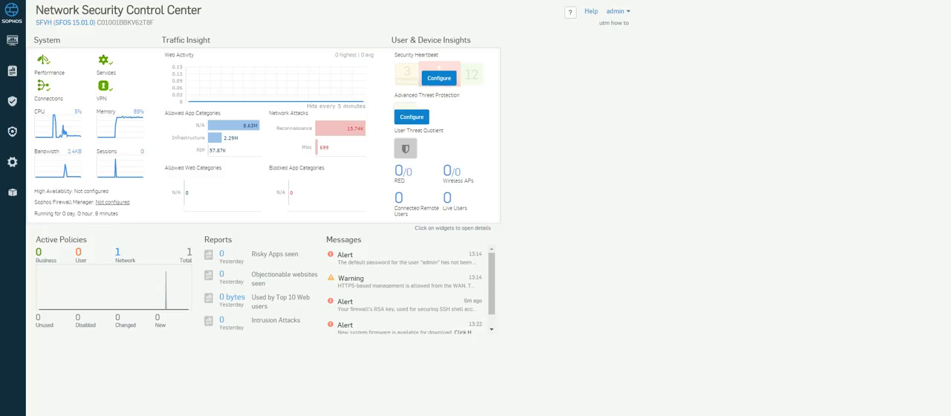
# In the Sophos XG web console, set Port1's static IPv4 address to 10.11.0.1 and confirm the interface update
pyautogui.click(13, 162)
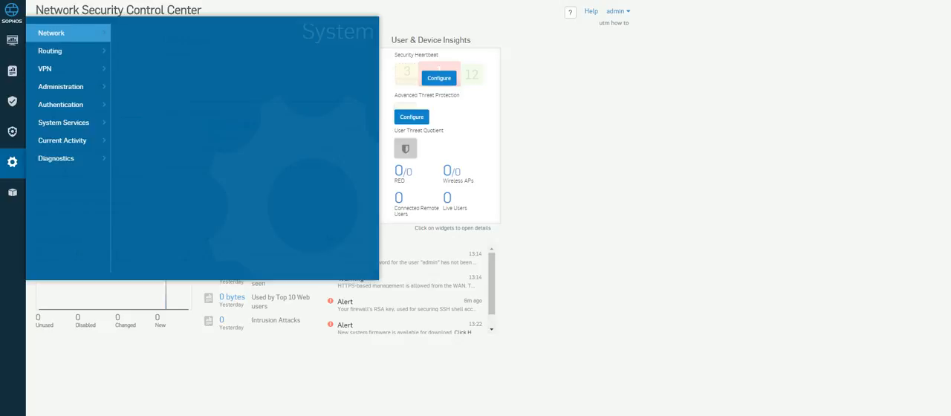
pyautogui.moveTo(68, 32)
pyautogui.click(138, 32)
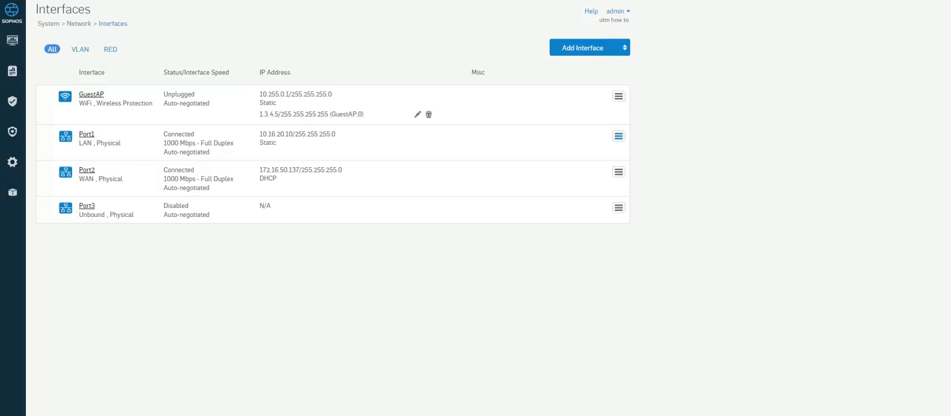
pyautogui.click(618, 136)
pyautogui.click(563, 168)
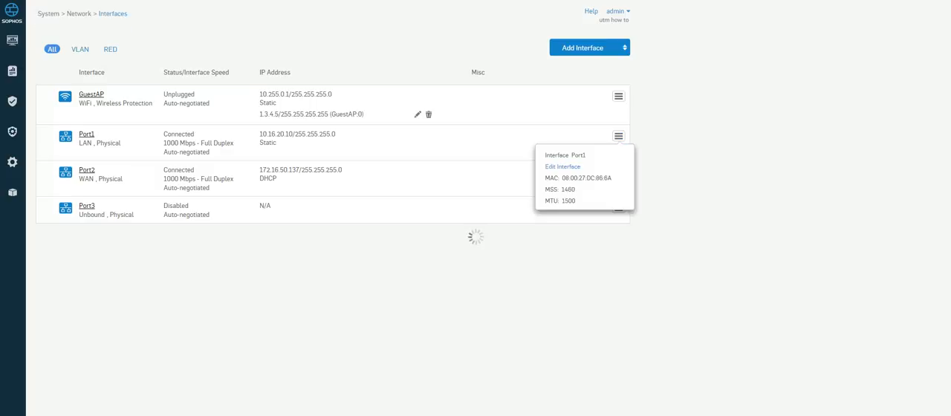
pyautogui.moveTo(235, 147); pyautogui.dragTo(199, 147)
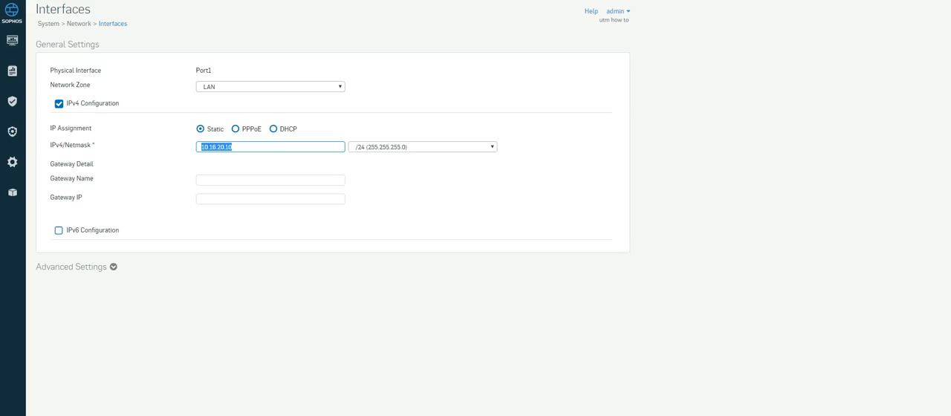
pyautogui.write('10')
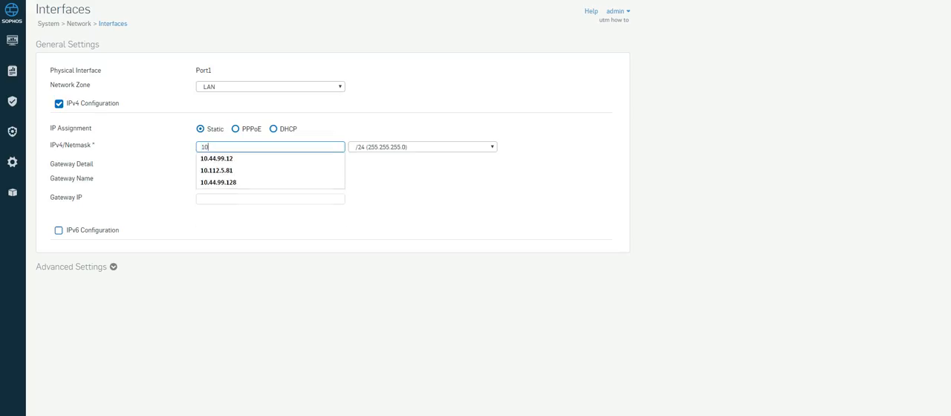
pyautogui.write('.11.0.1')
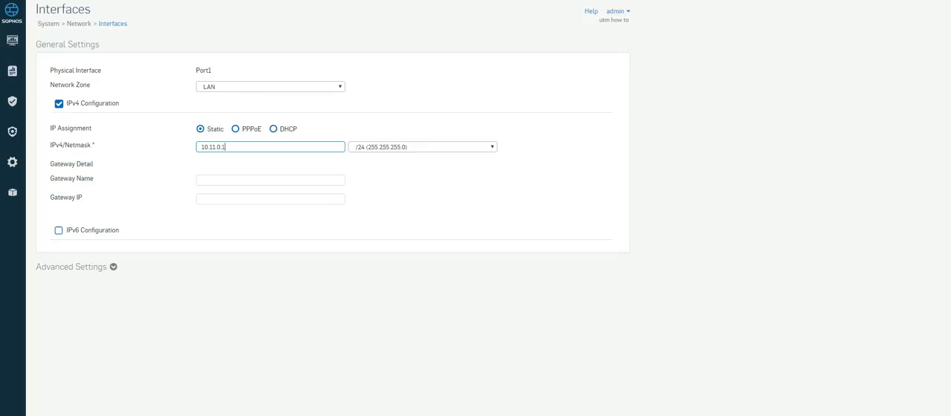
pyautogui.press('Return')
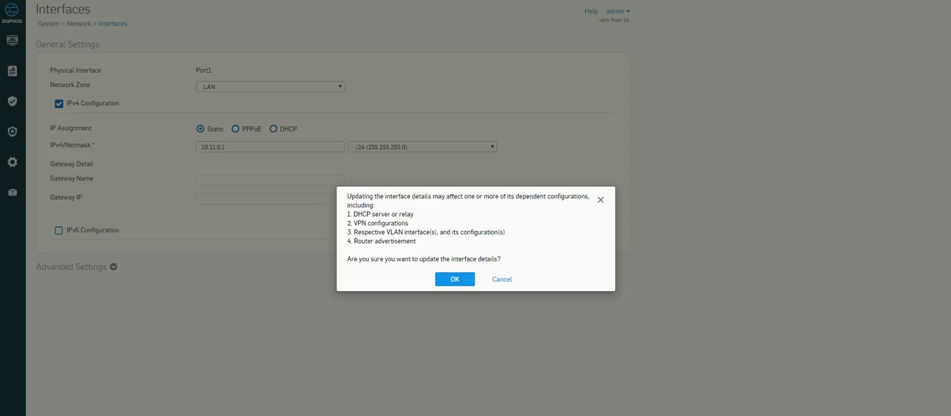
pyautogui.press('Return')
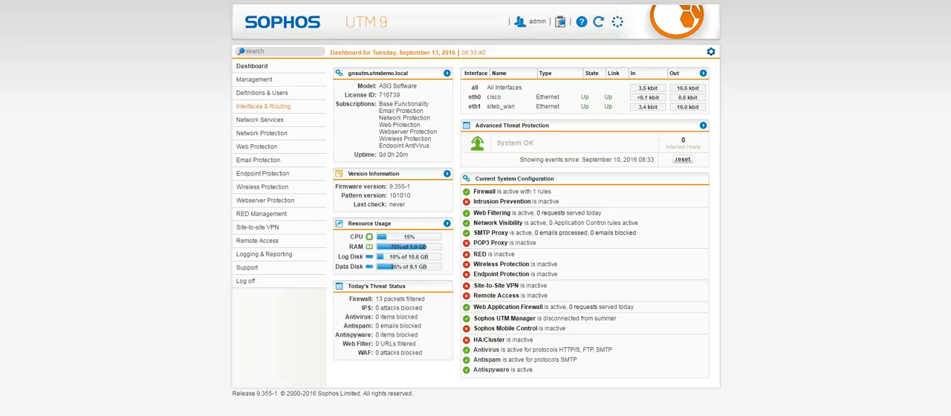
# In the Sophos UTM 9 web console, set the cisco interface to 10.11.2.1 with netmask /29 (255.255.255.248) and save it
pyautogui.click(263, 106)
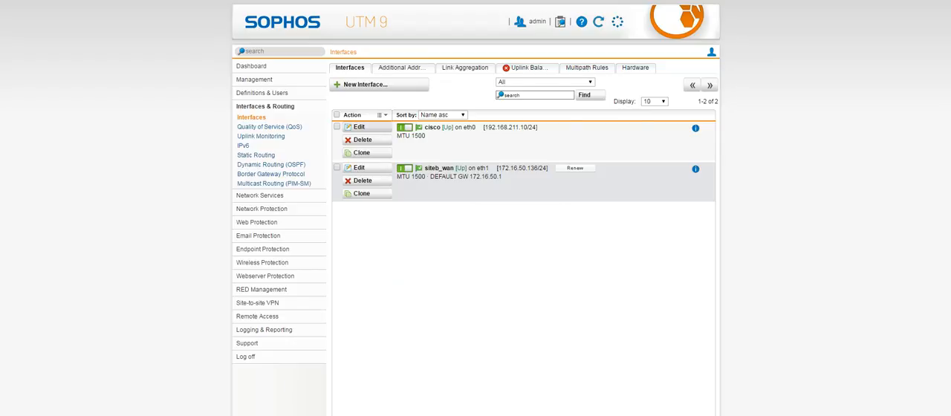
pyautogui.click(359, 127)
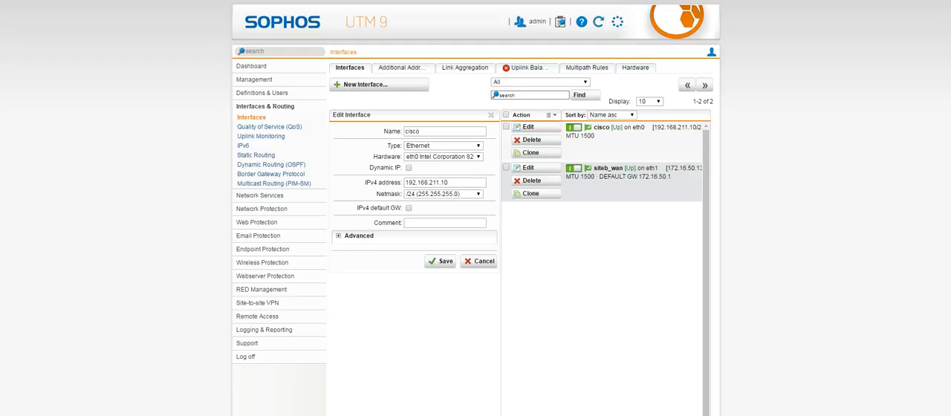
pyautogui.moveTo(451, 182); pyautogui.dragTo(403, 183)
pyautogui.write('10.11.2.1')
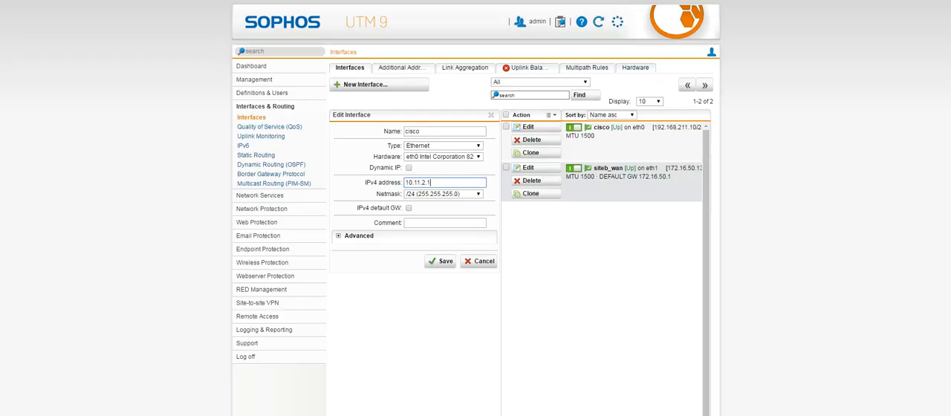
pyautogui.click(444, 194)
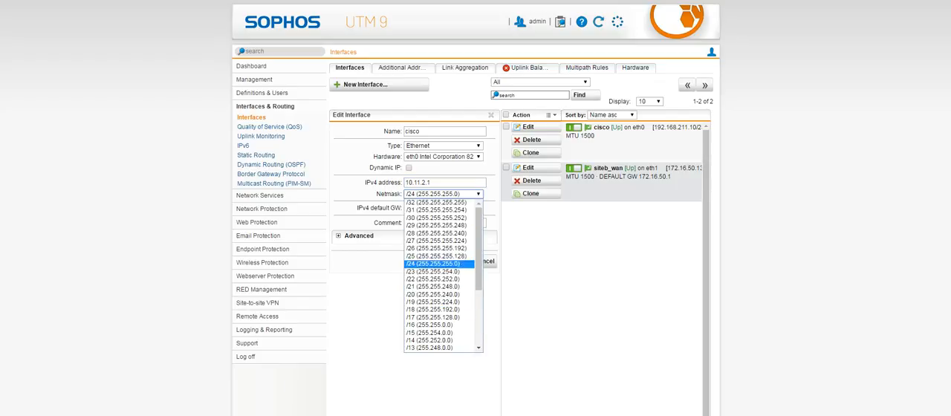
pyautogui.click(437, 225)
pyautogui.click(442, 261)
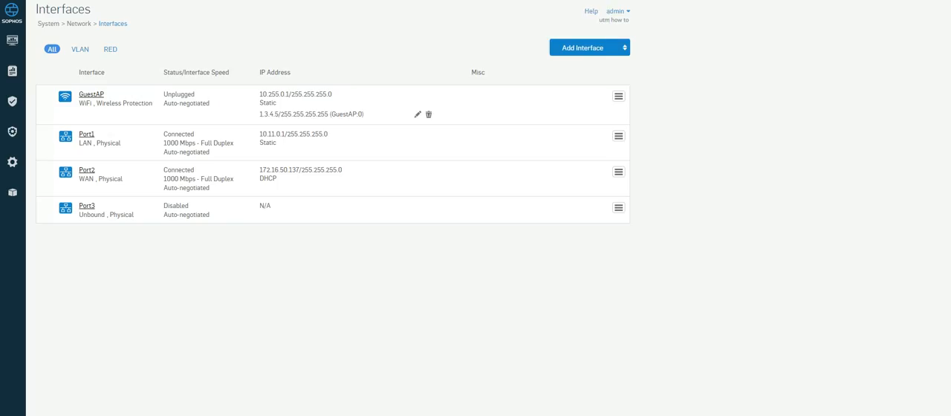
# Back in the Sophos XG web console, set Port1's netmask to /29 (255.255.255.248) and confirm the update
pyautogui.click(87, 134)
pyautogui.click(422, 147)
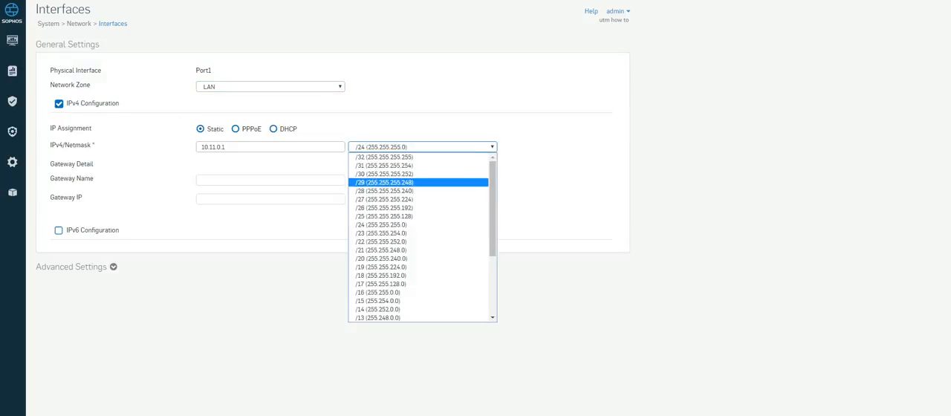
pyautogui.click(385, 182)
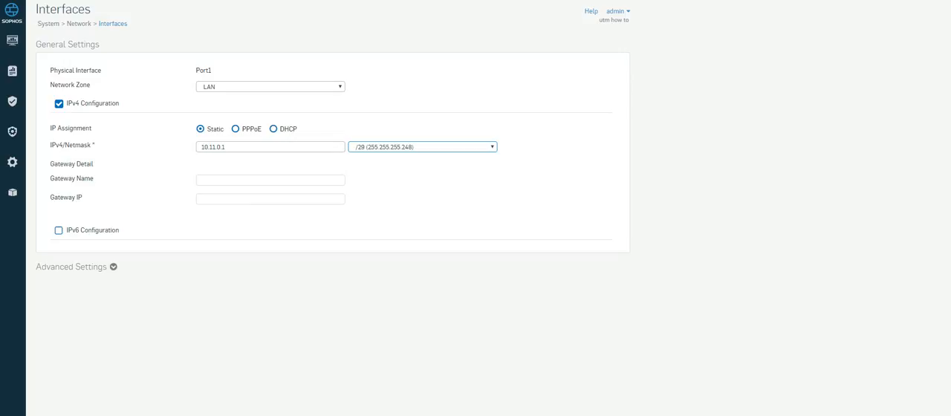
pyautogui.press('Return')
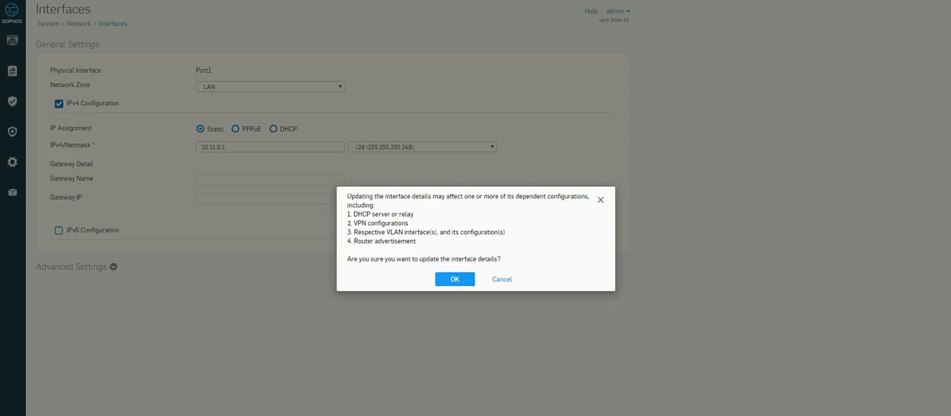
pyautogui.press('Return')
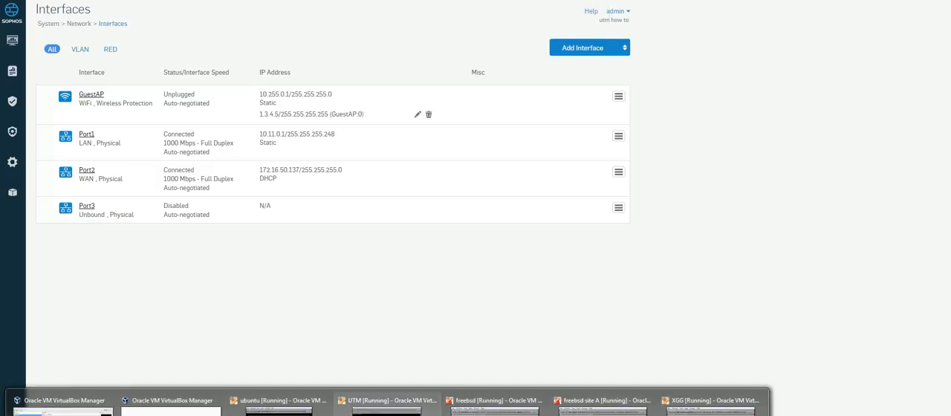
# Bring the core router's console forward and ping the Sophos XG at 10.11.0.1 from it
pyautogui.moveTo(387, 408)
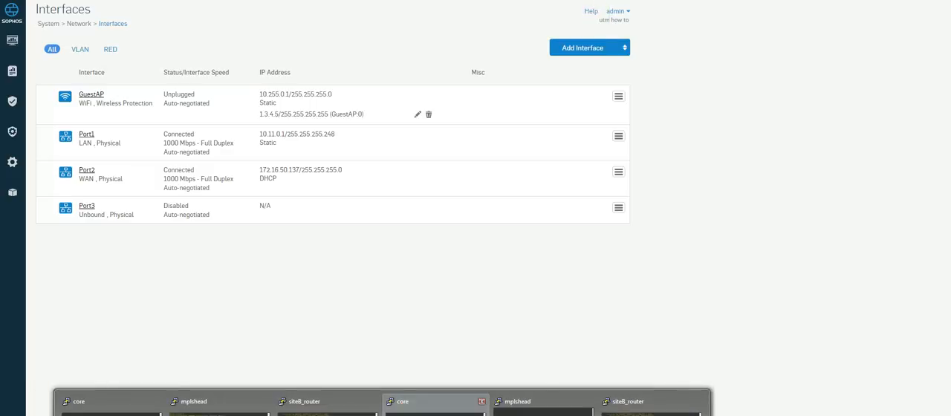
pyautogui.click(435, 407)
pyautogui.write('ping ')
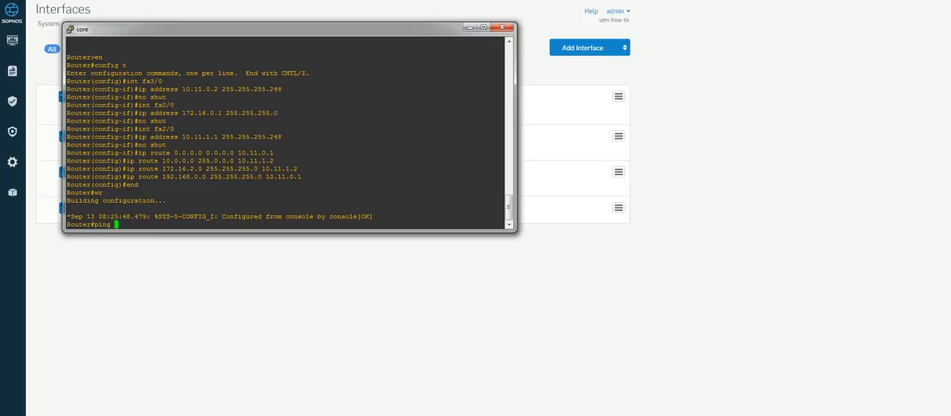
pyautogui.write('10.11.0.1')
pyautogui.press('Return')
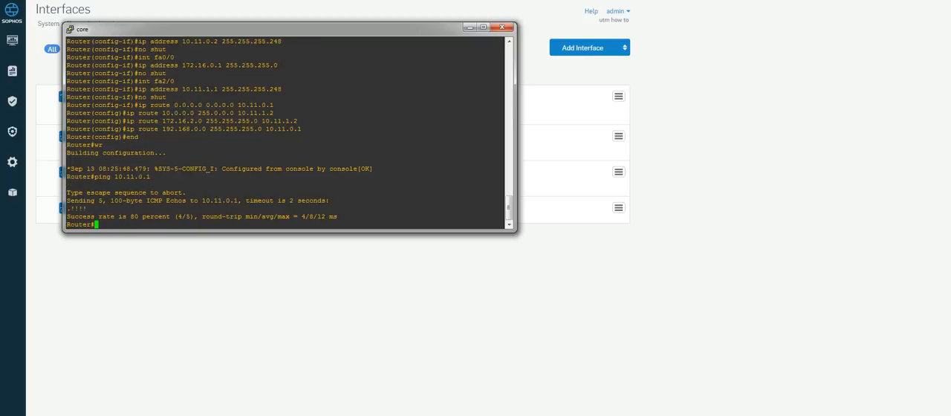
# Bring siteB_router's console forward and ping the UTM at 10.11.2.1 from it
pyautogui.moveTo(382, 415)
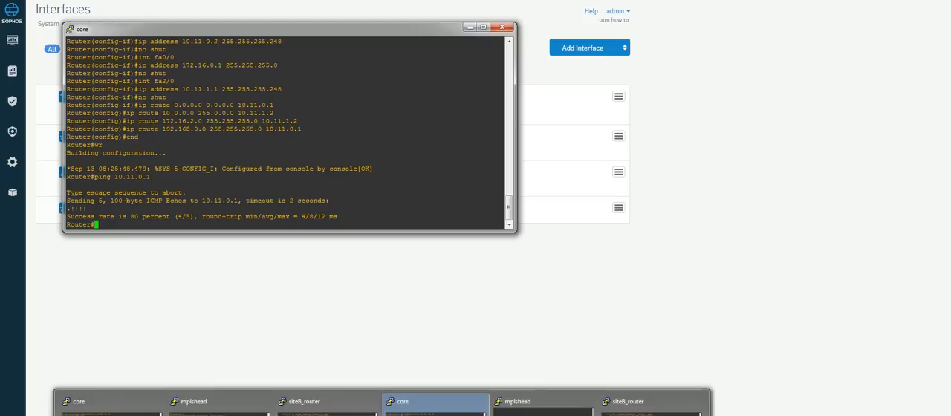
pyautogui.click(327, 405)
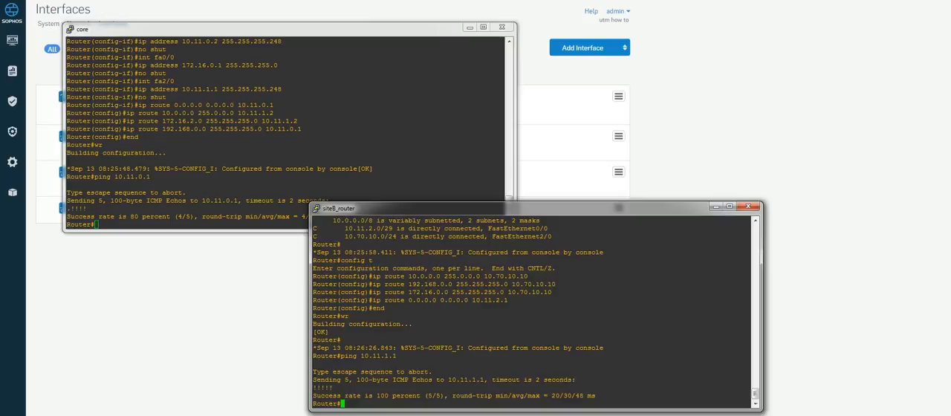
pyautogui.write('ping 10.11.2.1')
pyautogui.press('Return')
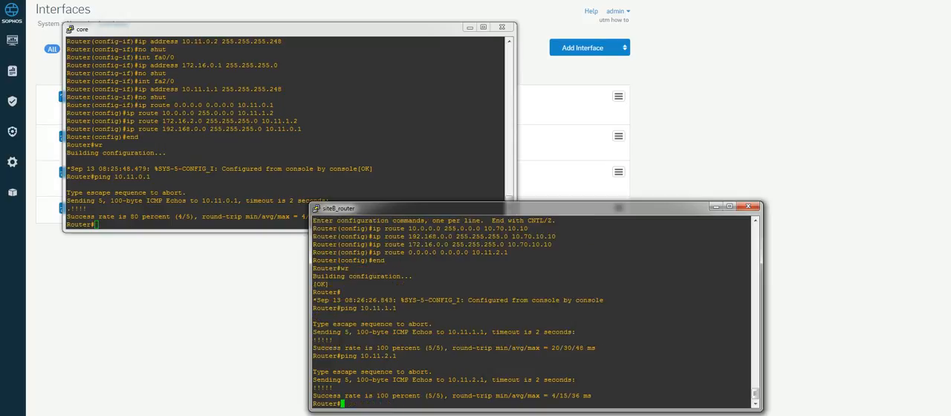